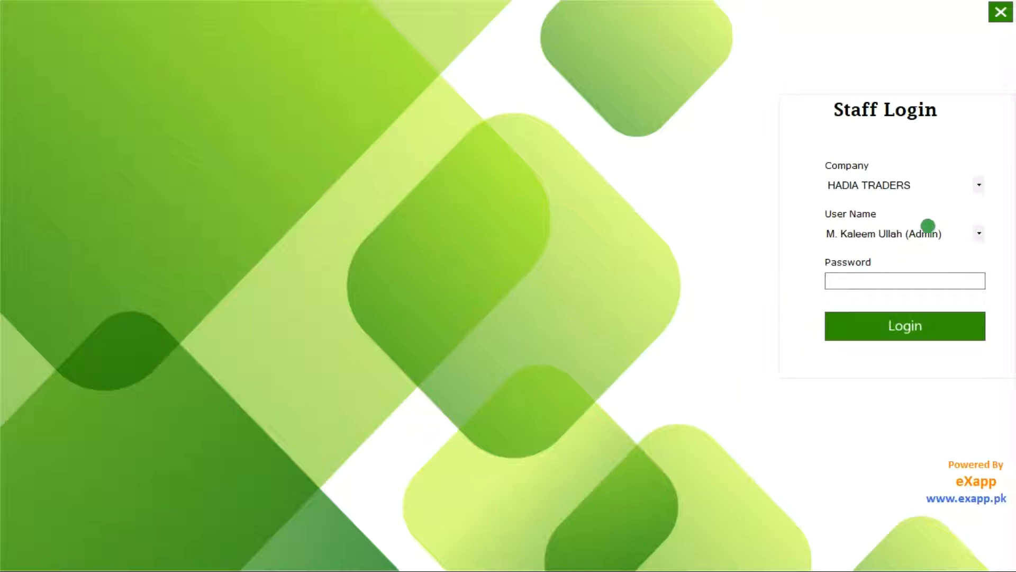
Step: Log in to the HADIA TRADERS company as the admin user by entering the account password
left_click(978, 234)
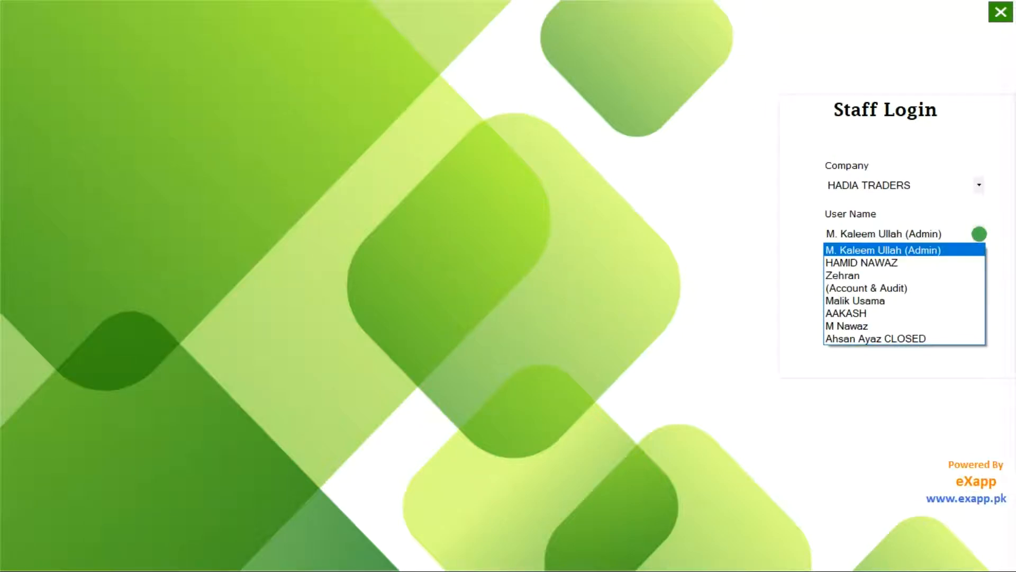
left_click(979, 234)
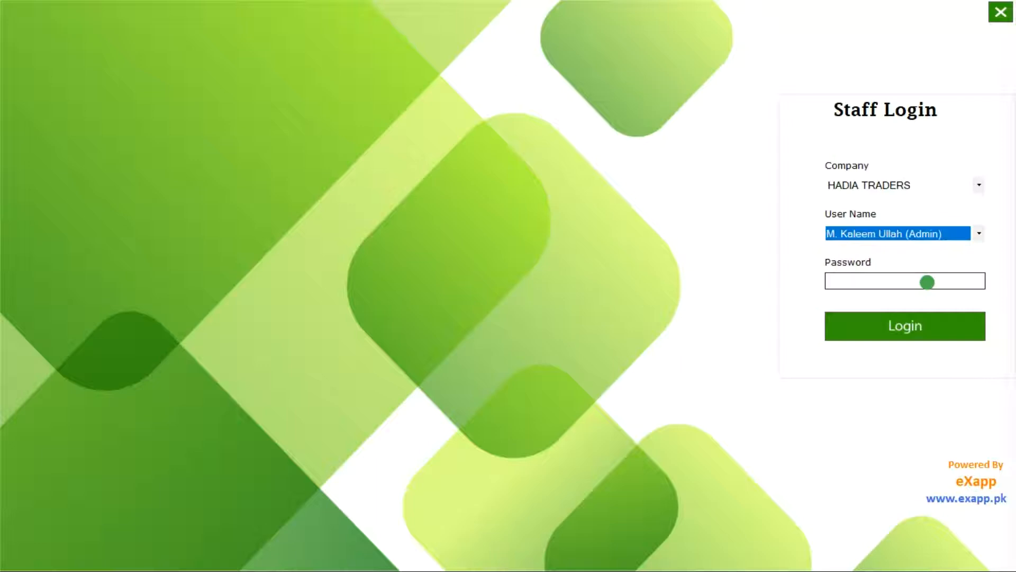
left_click(927, 282)
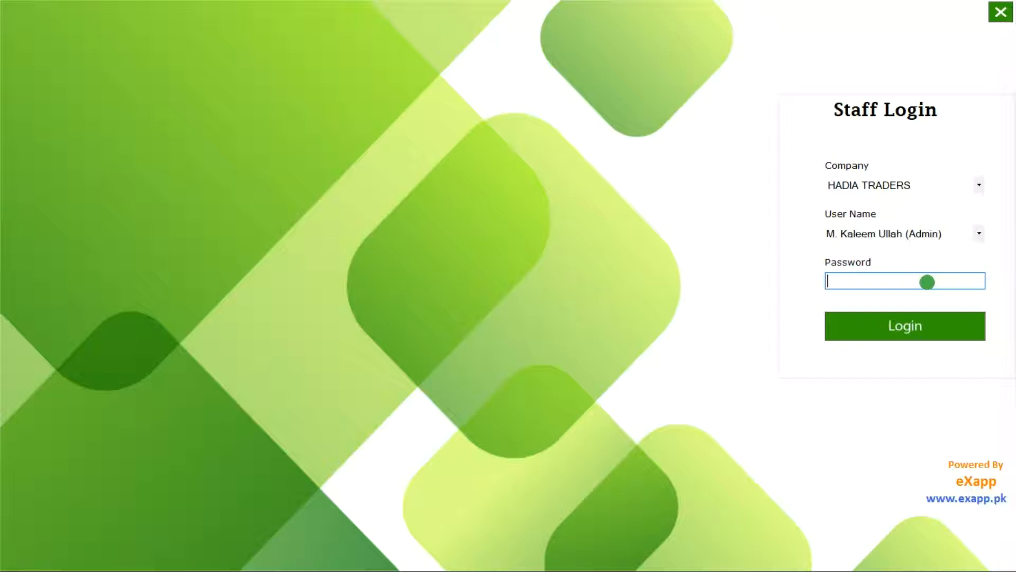
type("*****")
key("Return")
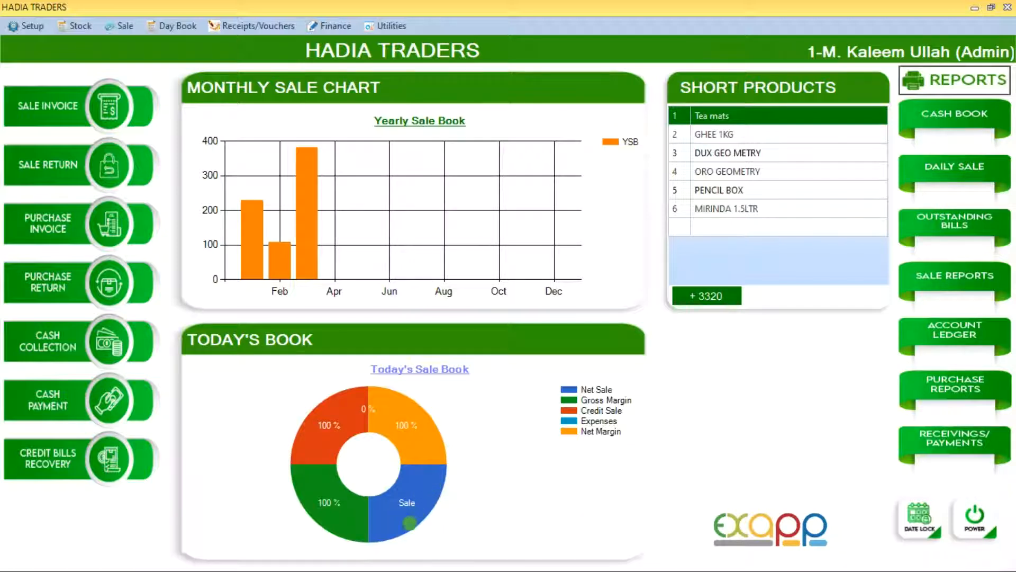
Step: Open the accounts file, set the account type to Receiveables and bring up the FOOD PANDA SALE account
mouse_move(420, 498)
left_click(32, 26)
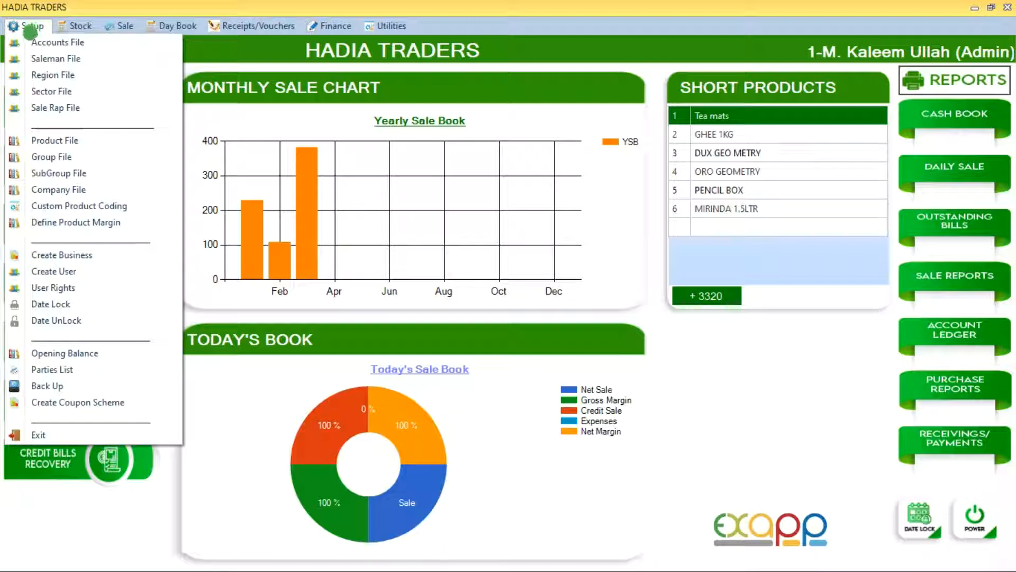
left_click(39, 43)
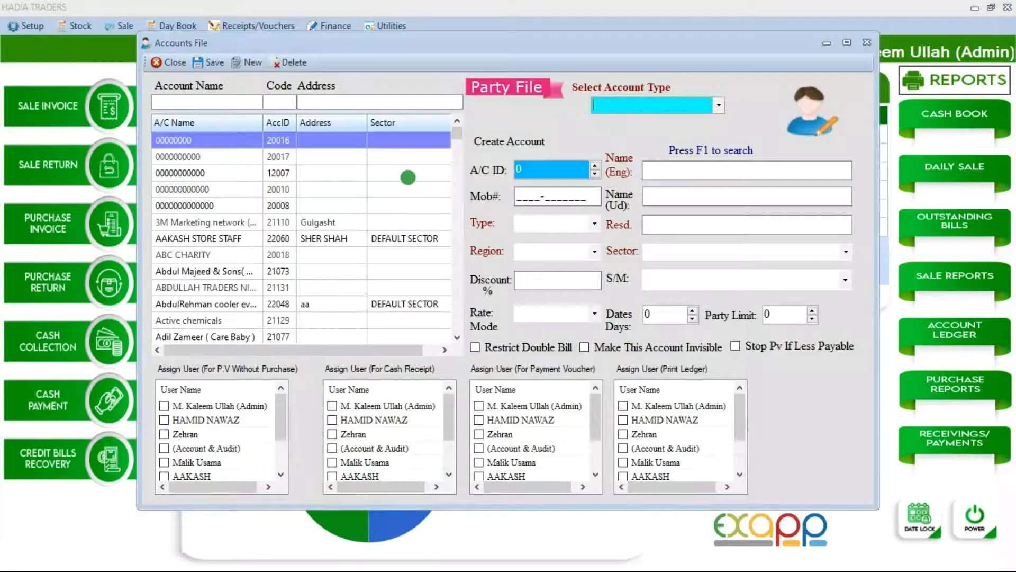
left_click(717, 107)
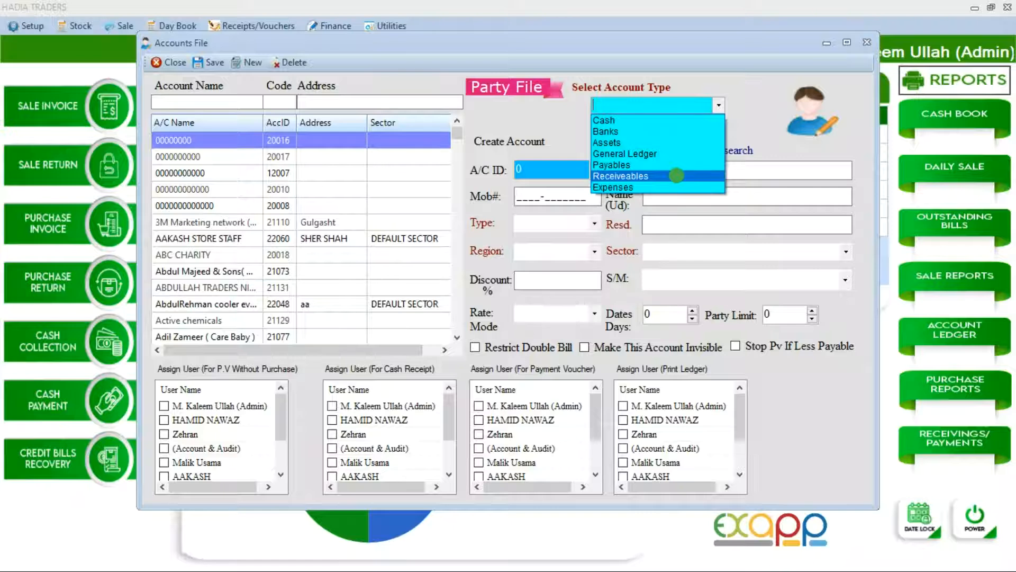
left_click(650, 177)
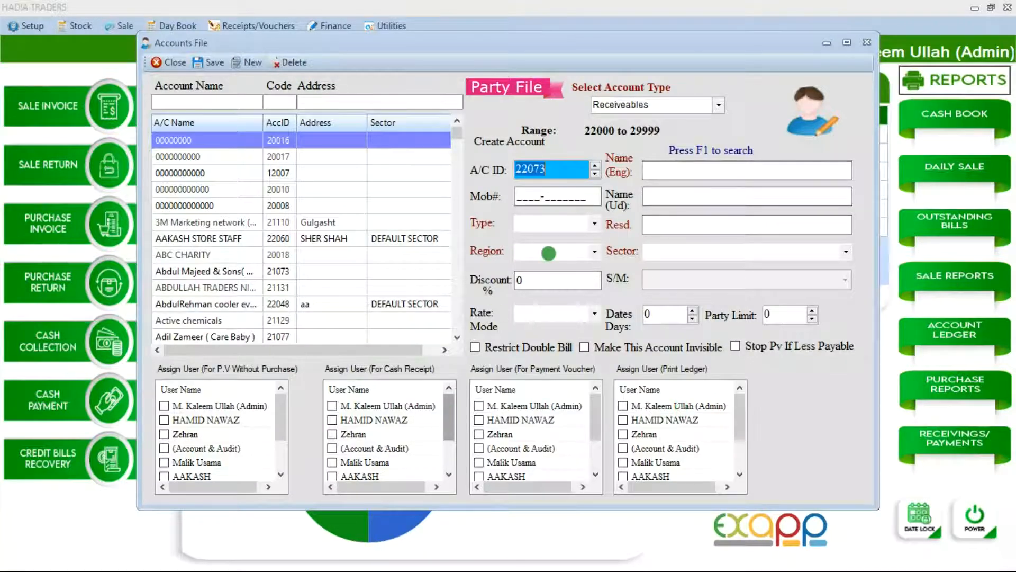
key("Down")
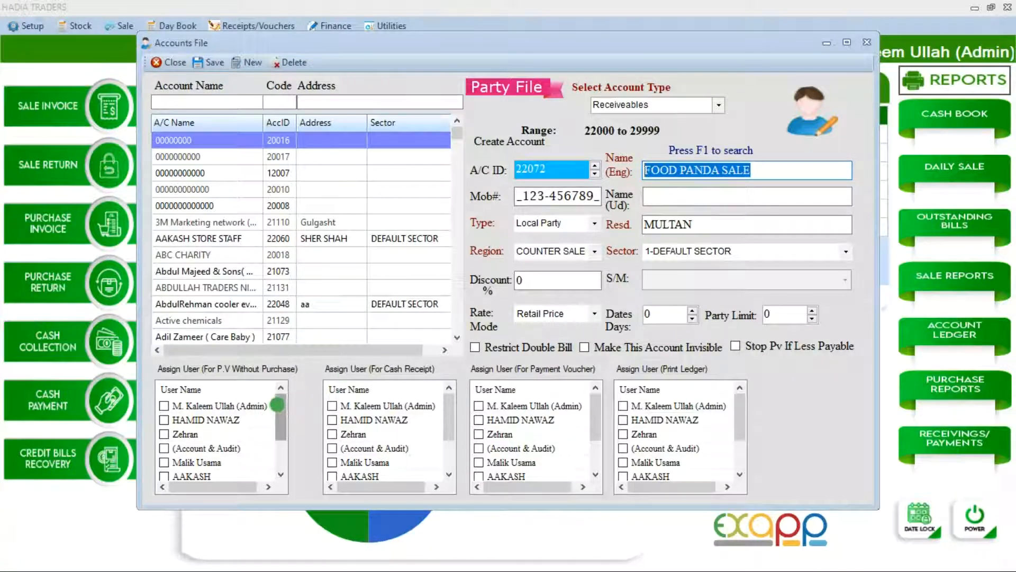
Step: Assign the admin user to the FOOD PANDA SALE account for P.V without purchase
mouse_move(281, 407)
left_mouse_down()
mouse_move(282, 436)
mouse_move(283, 392)
left_mouse_up()
left_click(164, 406)
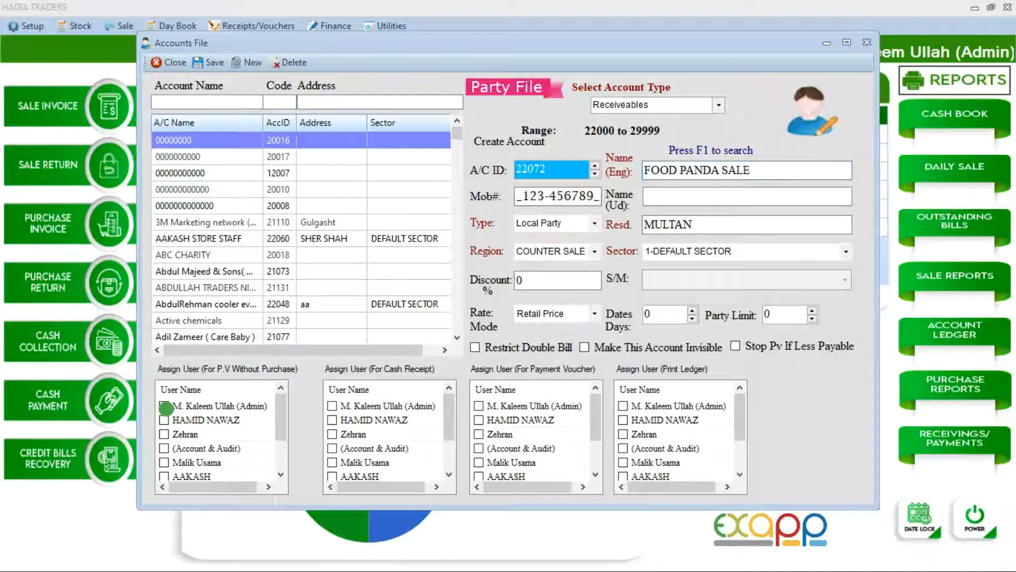
left_click(164, 406)
Step: Load the first supplier account in the Payables range, BABAR TRADERS SANDAL CREAM, and review its details
type("2100")
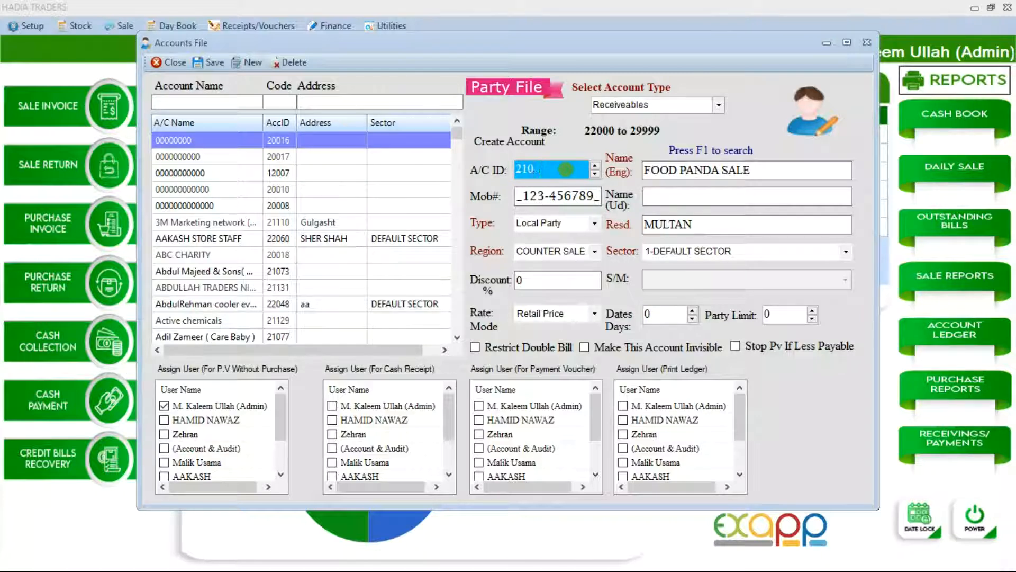
type("0")
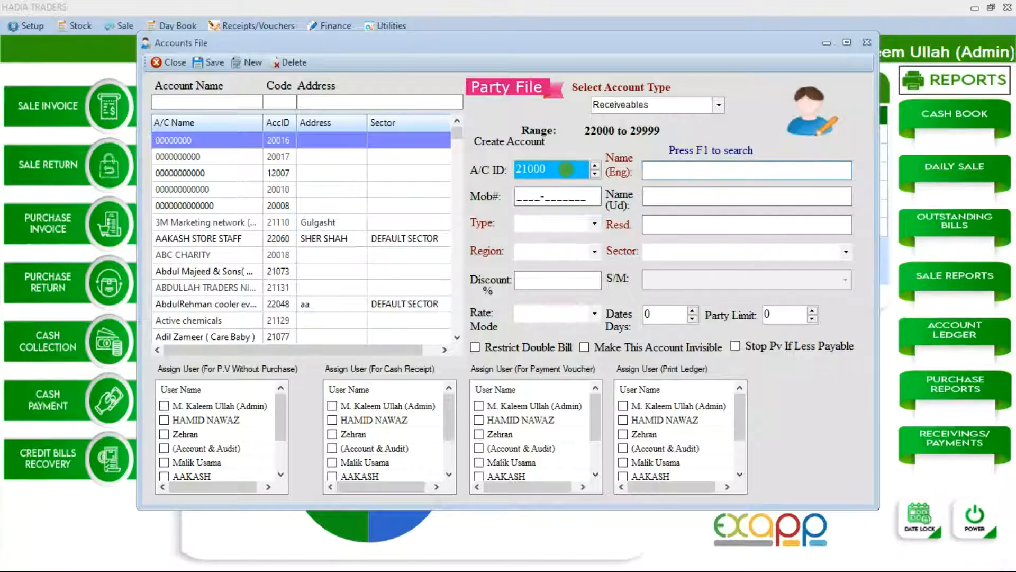
key("Up")
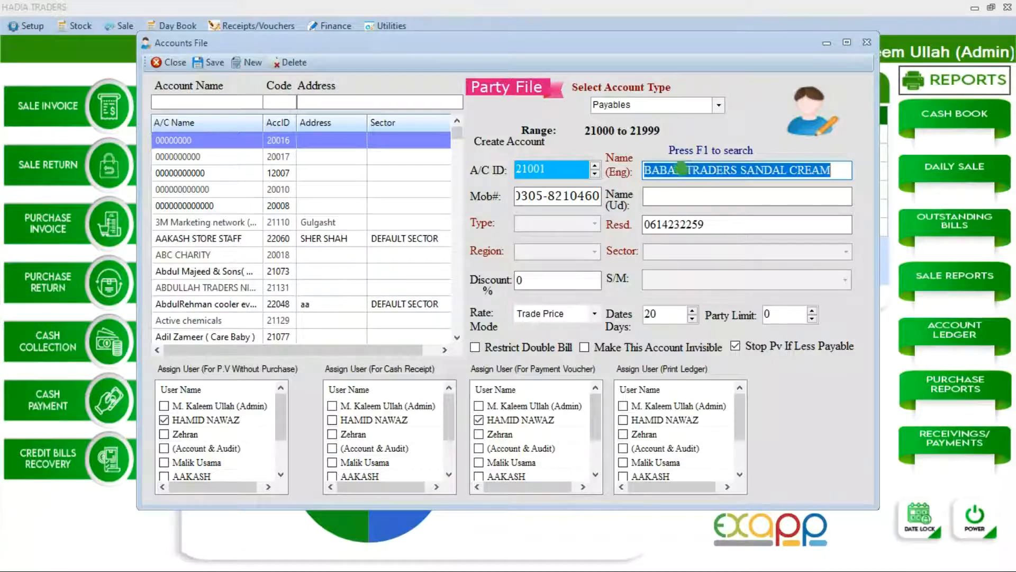
left_click(681, 169)
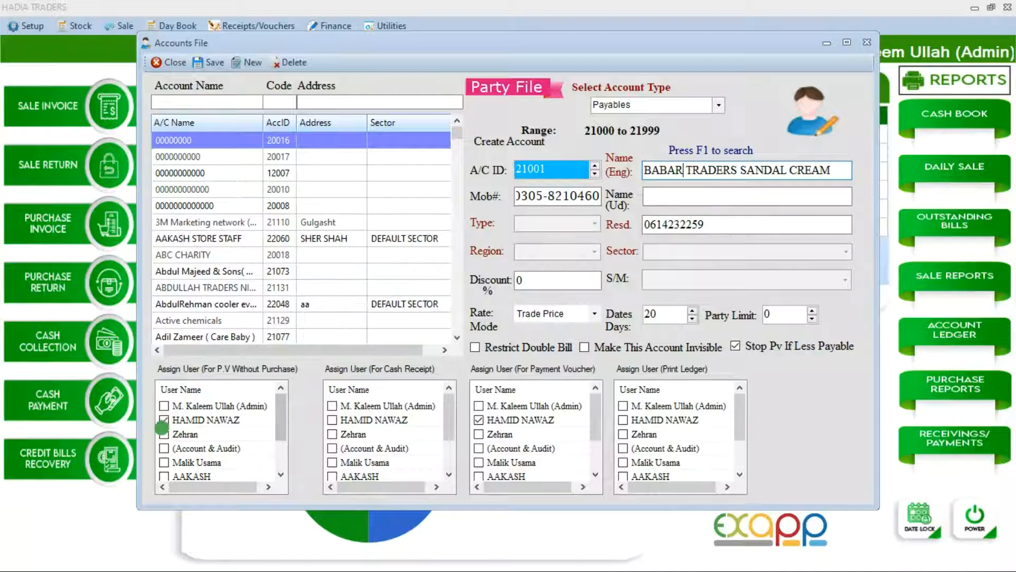
left_click(165, 420)
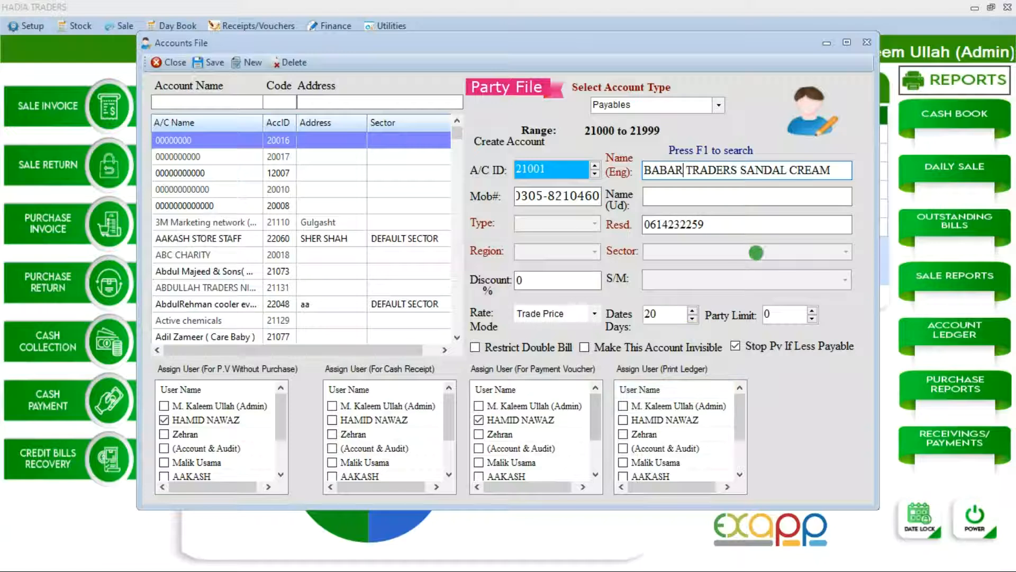
Step: Assign the third listed user to print the supplier account's ledger, and close the accounts file without saving
left_click_drag(843, 168, 643, 170)
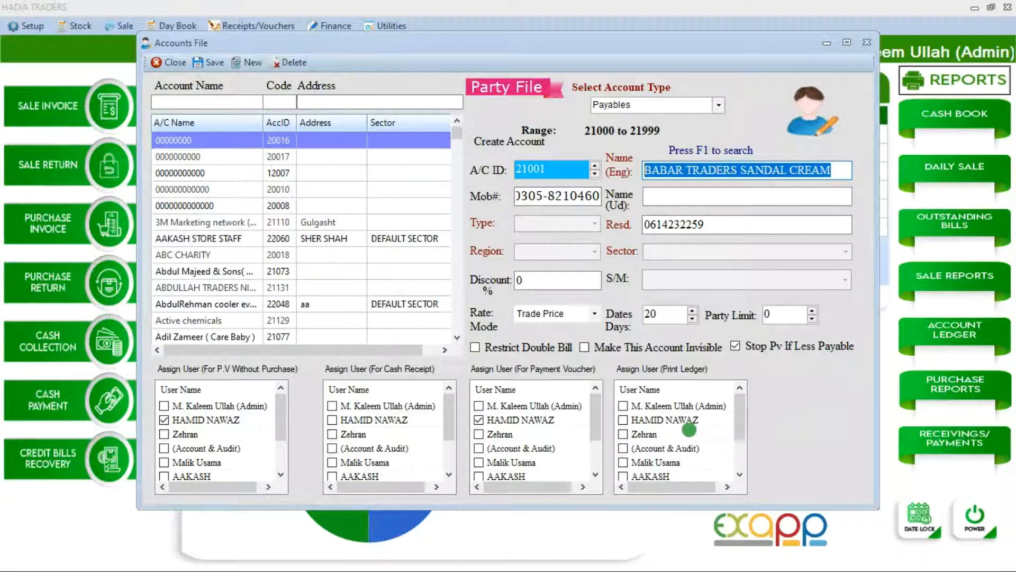
left_click(621, 435)
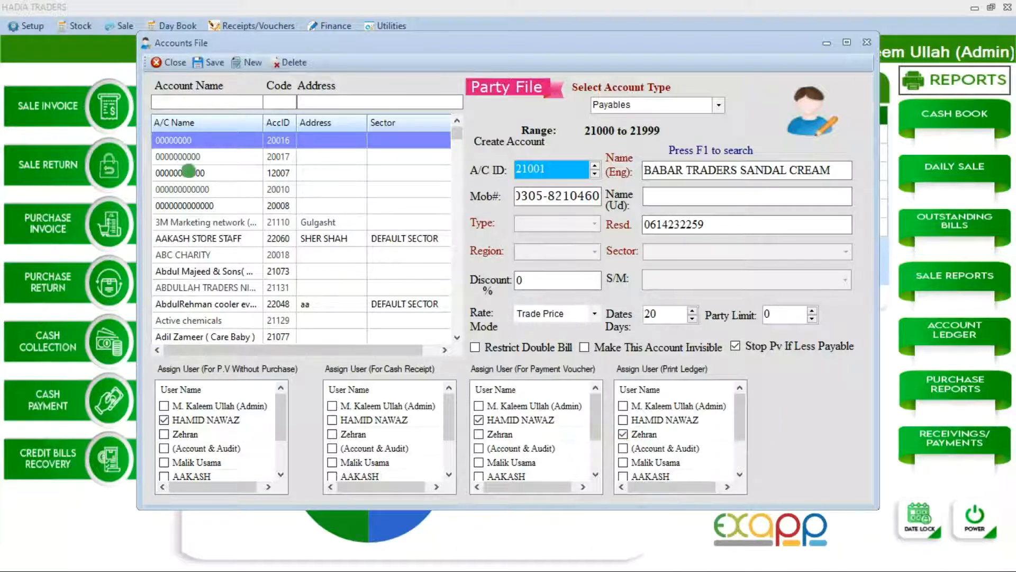
left_click(159, 63)
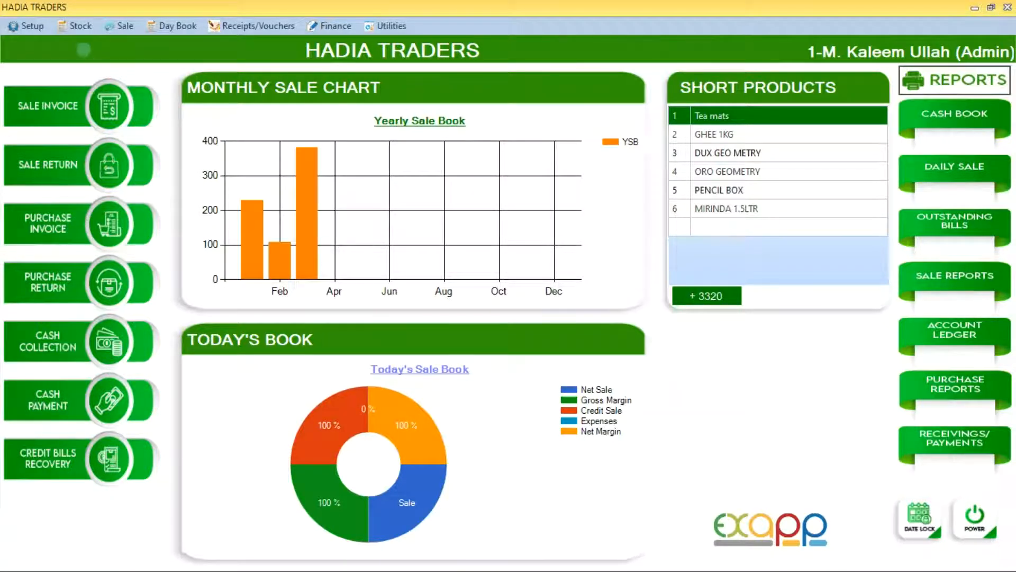
Step: Open the stock demand form, look through the UNILIVER FOOD demand items and close it
left_click(79, 26)
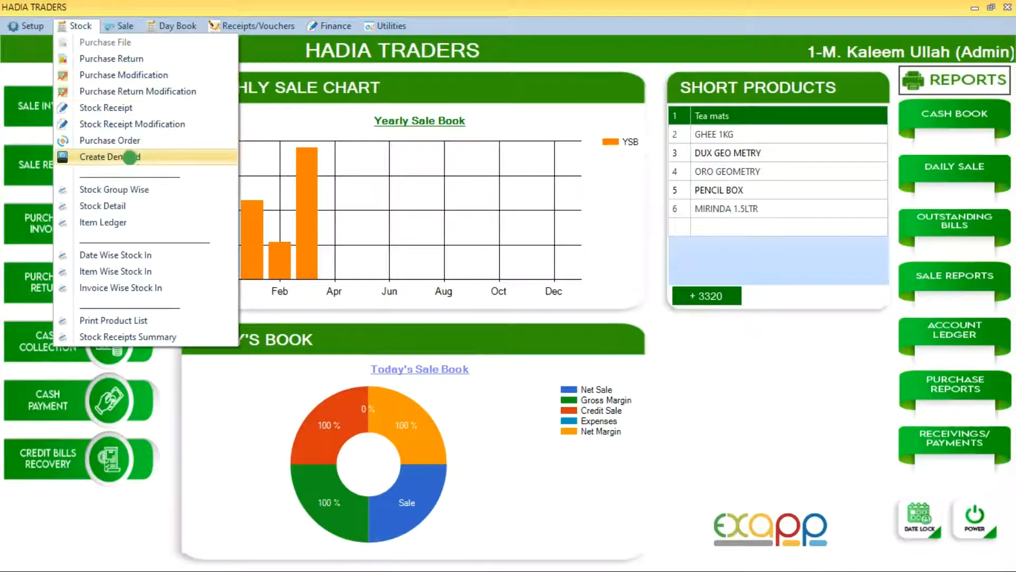
left_click(134, 158)
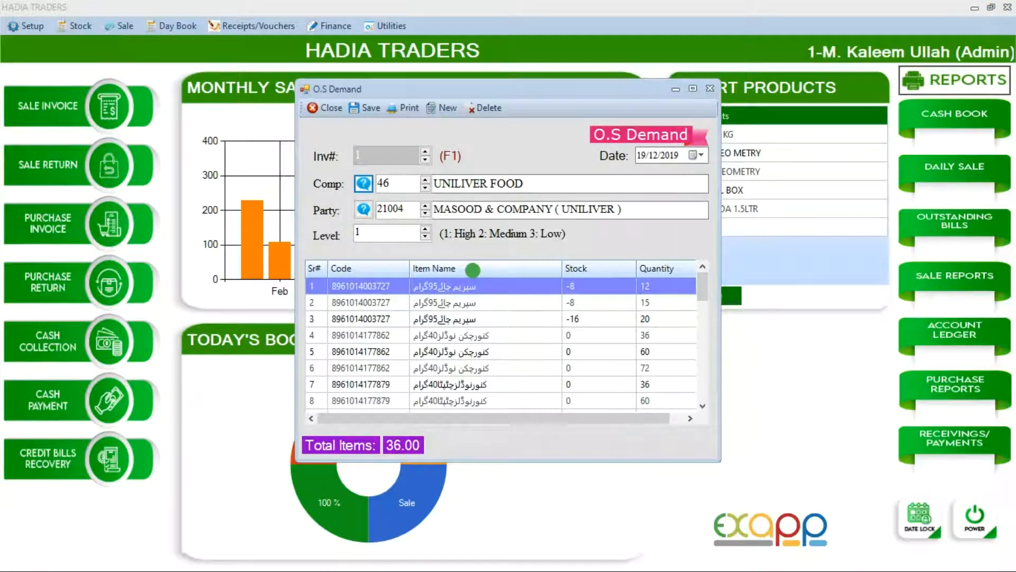
left_click_drag(707, 276, 704, 319)
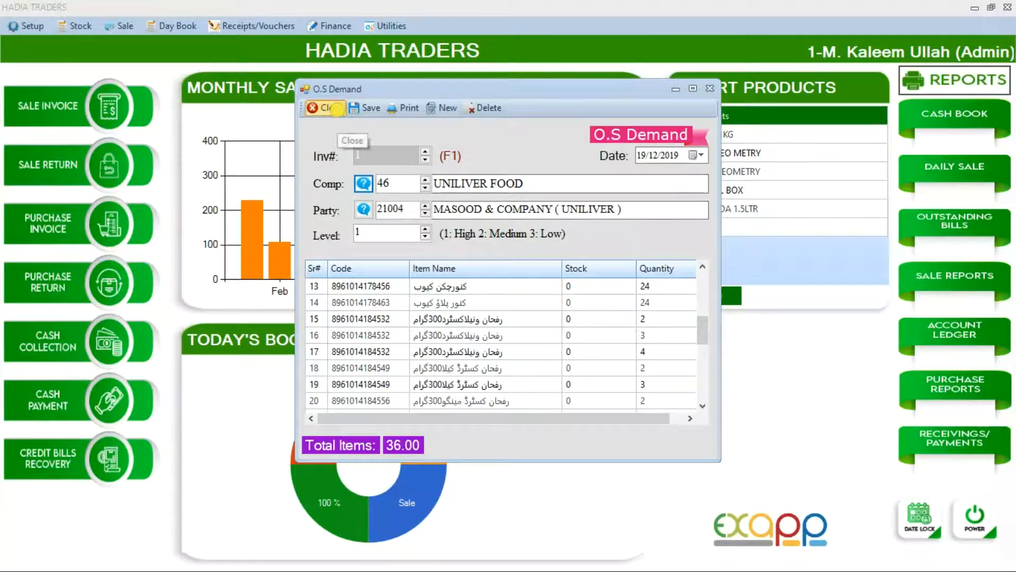
left_click(330, 108)
Step: Open purchase modification and load the existing H S TRADER Hamad spices purchase invoice
left_click(81, 25)
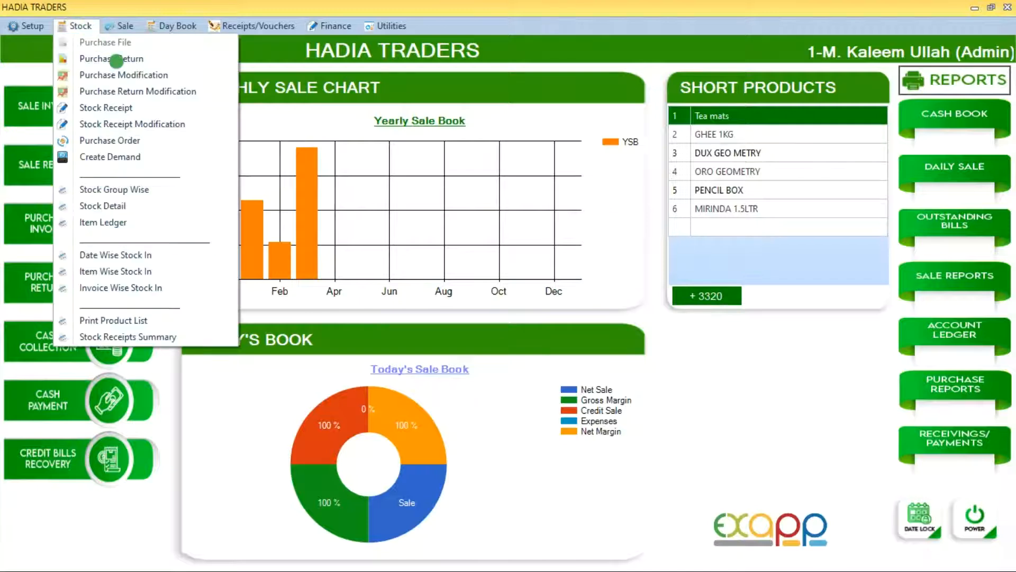
left_click(127, 77)
key("Down")
key("Return")
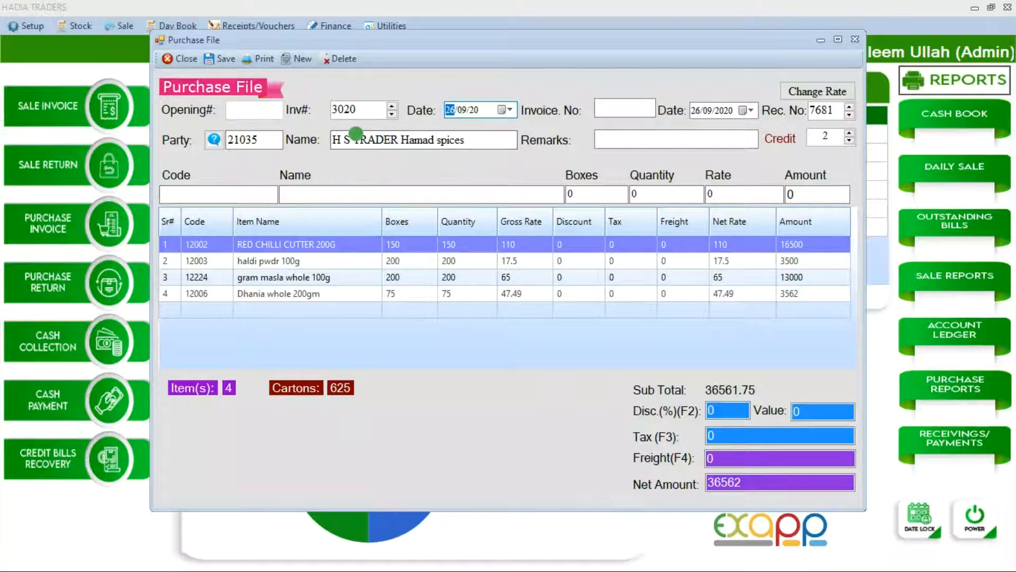
Step: Pick Veet 50ml supreme 26328 from the item search for the purchase invoice, and close the form without adding it
left_click(257, 195)
left_click(258, 194)
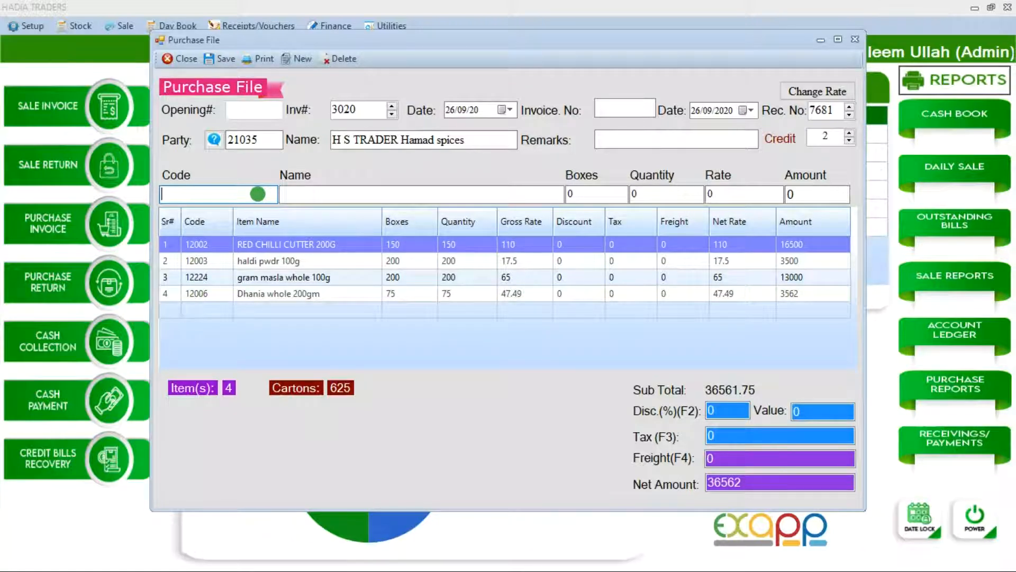
key("F1")
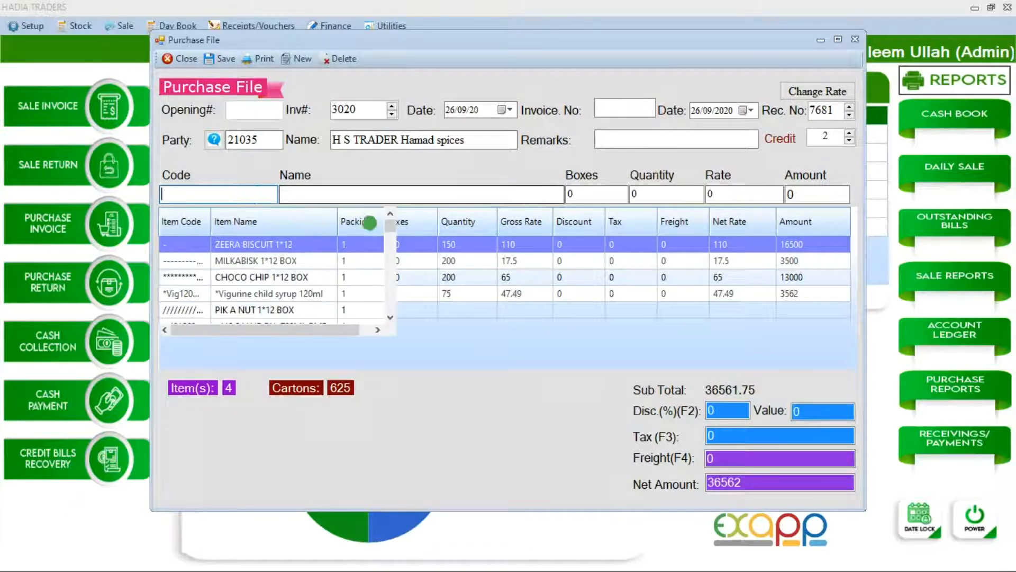
left_click_drag(388, 225, 390, 245)
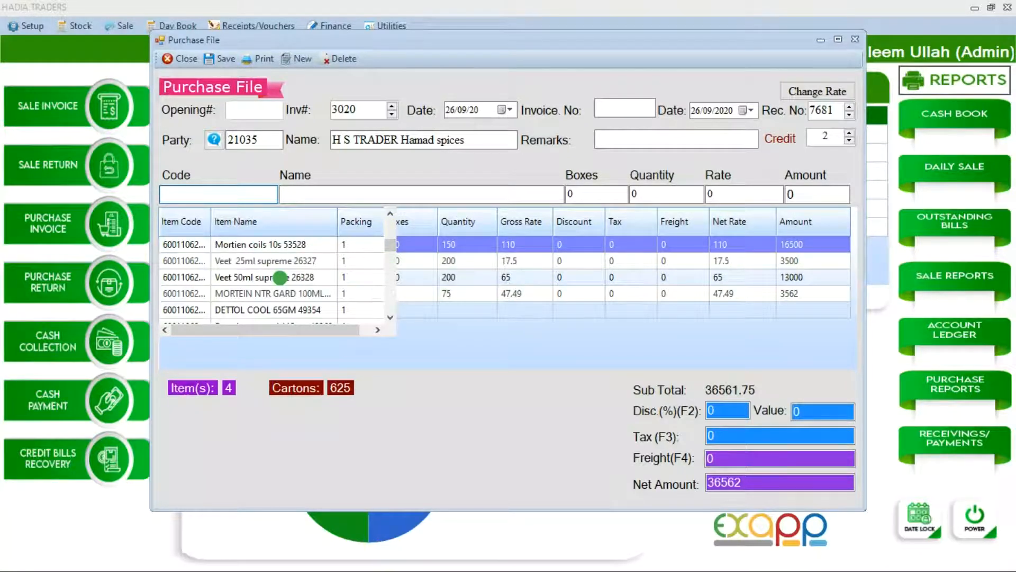
double_click(281, 277)
left_click(595, 196)
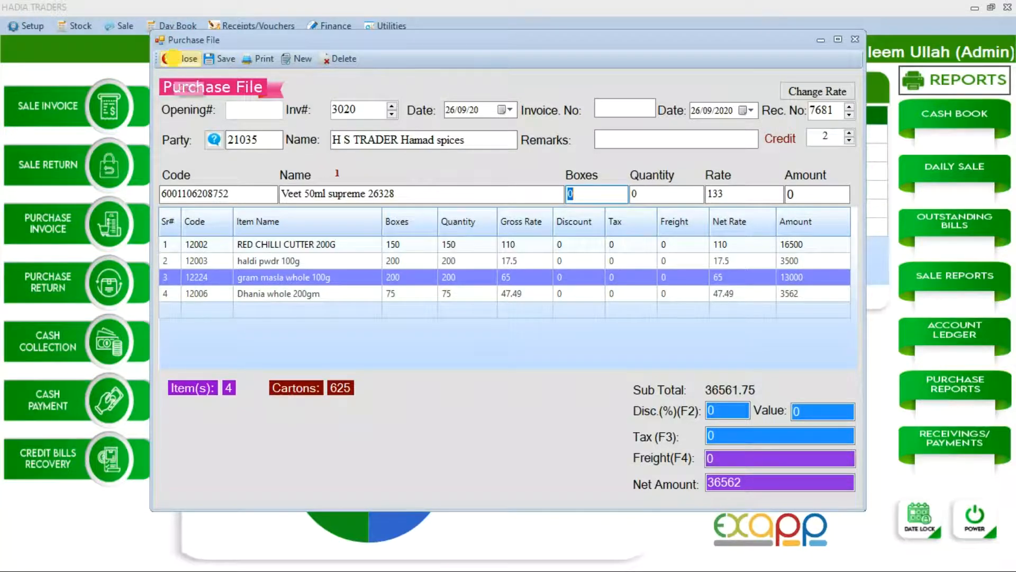
left_click(178, 58)
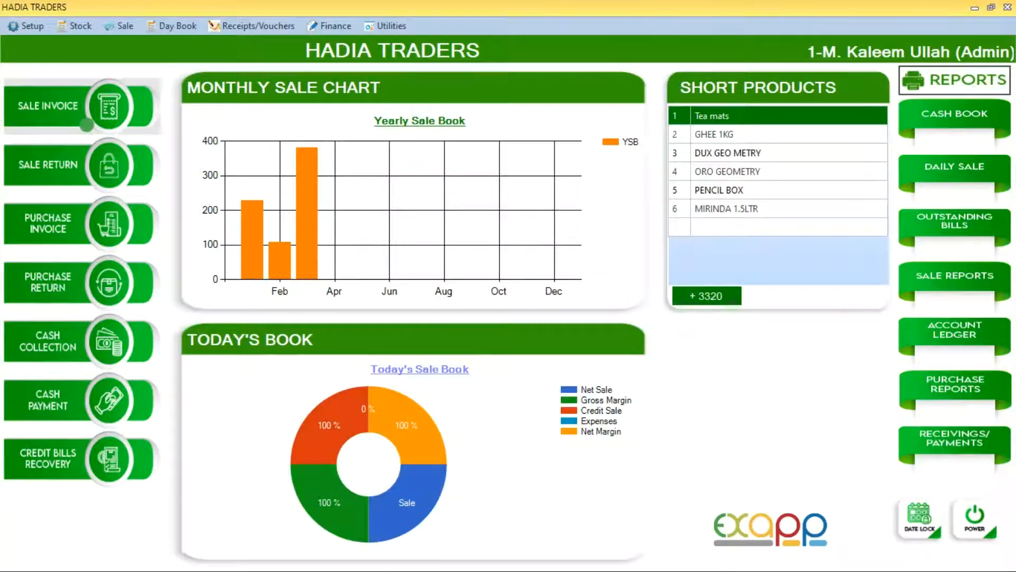
Step: Open a new sale invoice, add one Plastic Bottle Single Large from the item search and highlight the bill total
left_click(61, 106)
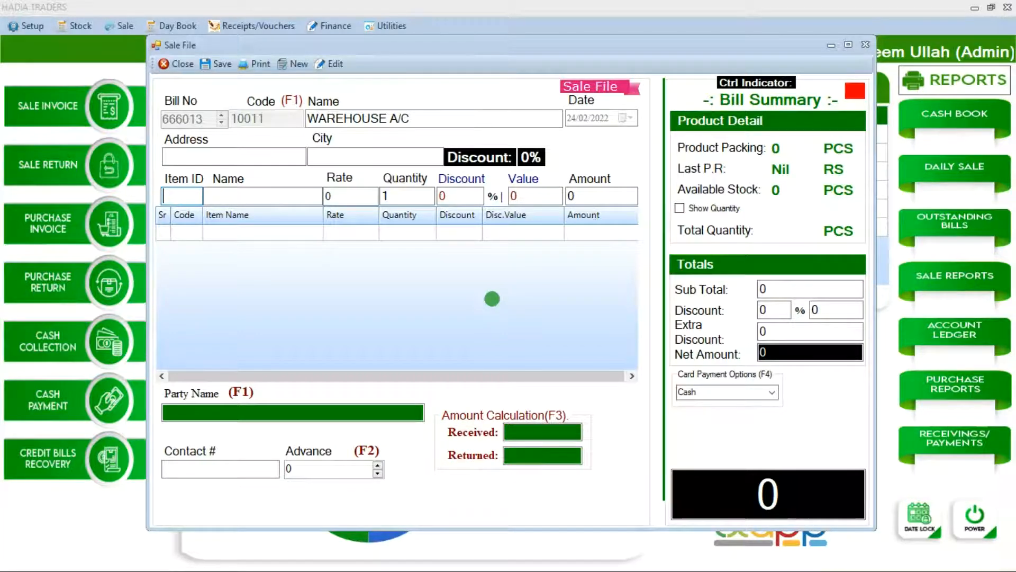
key("F1")
key("Down")
key("Down")
key("Down")
key("Down")
key("Down")
key("Down")
key("Down")
key("Down")
key("Down")
key("Down")
key("Down")
key("Down")
key("Down")
key("Down")
key("Down")
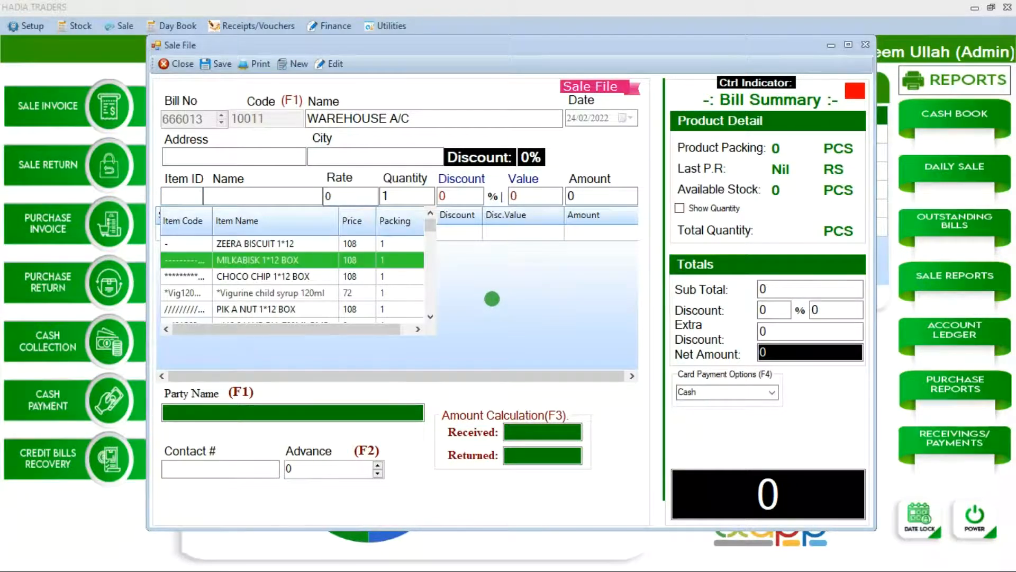
key("Down")
key("Down")
key("Down")
key("Down")
key("Down")
key("Down")
key("Down")
key("Down")
key("Down")
key("Down")
key("Down")
key("Down")
key("Down")
key("Down")
key("Down")
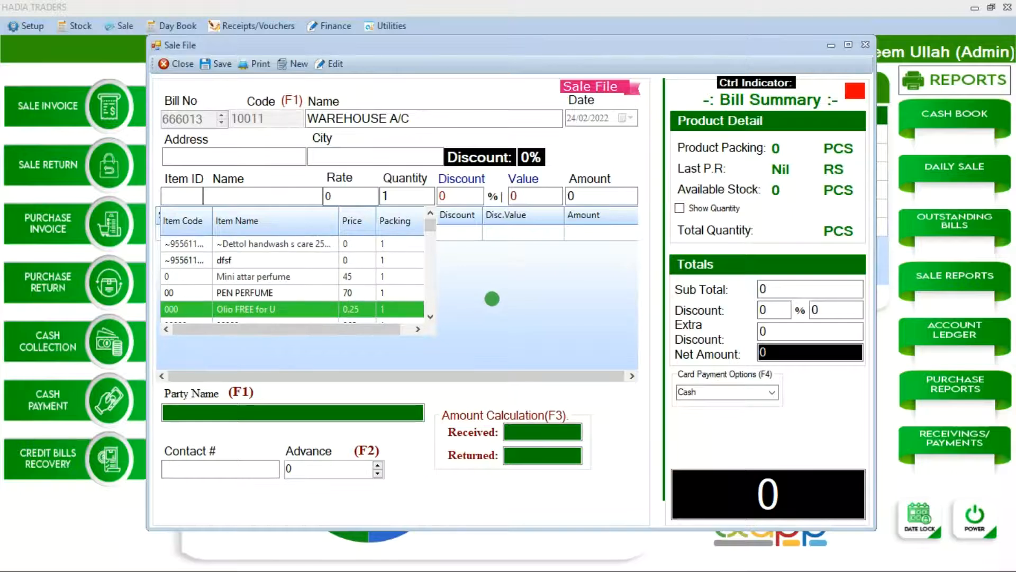
key("Down")
key("Down")
key("Down")
key("Down")
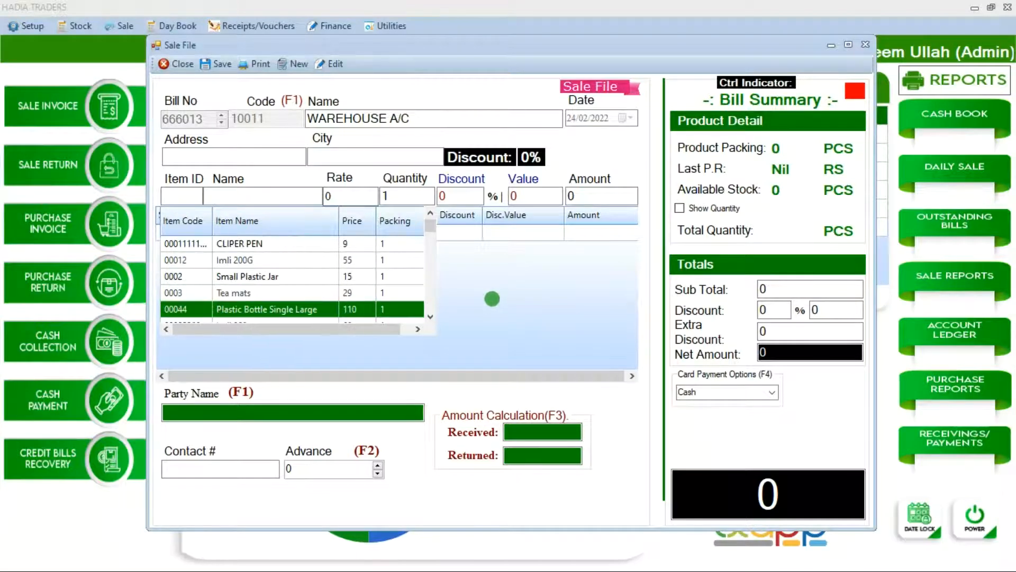
key("Up")
key("Down")
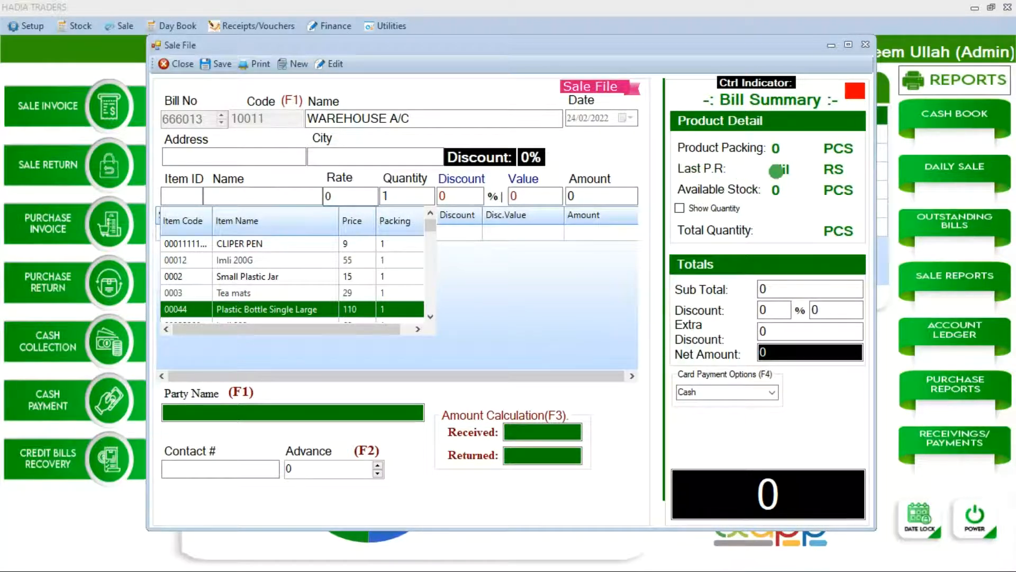
key("Return")
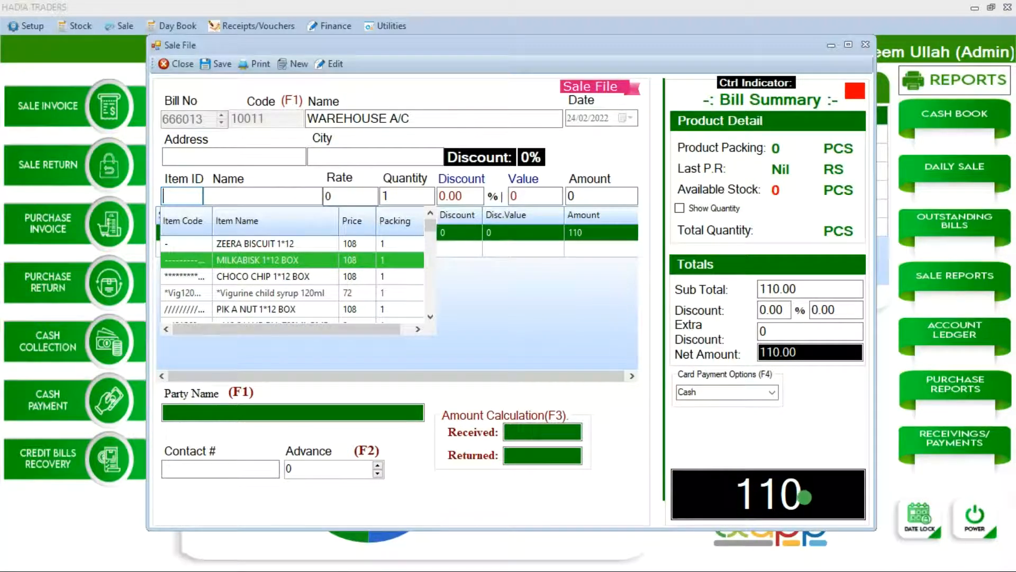
left_click_drag(805, 497, 735, 491)
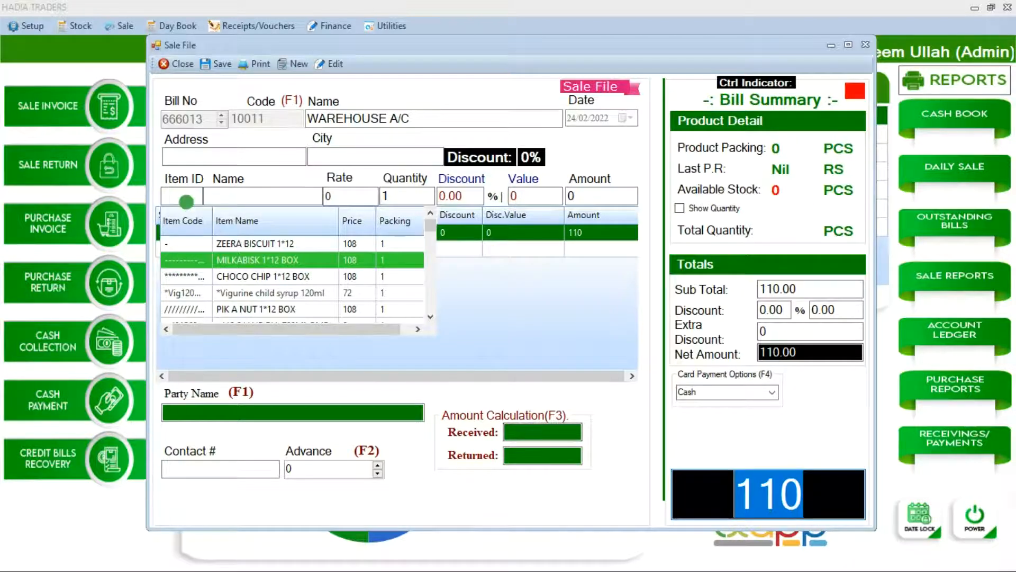
Step: Dismiss the item list in the sale invoice and set the received amount to 200
left_click(186, 200)
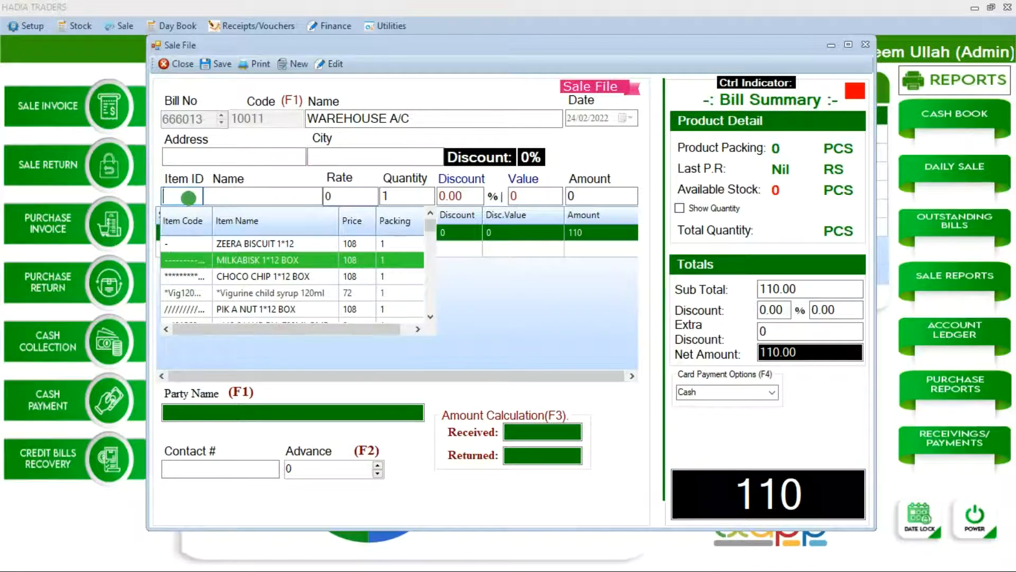
left_click(509, 236)
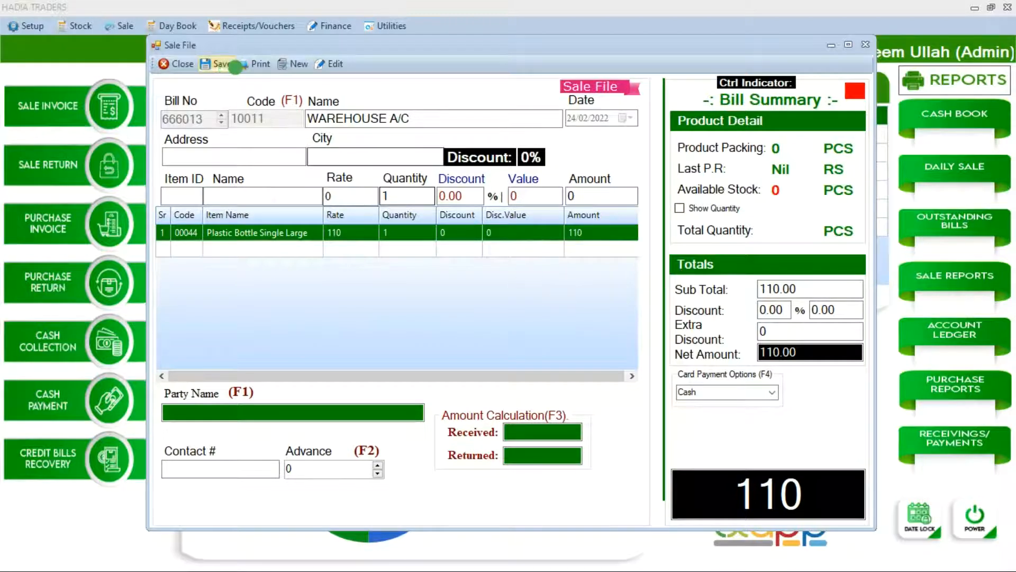
left_click(225, 67)
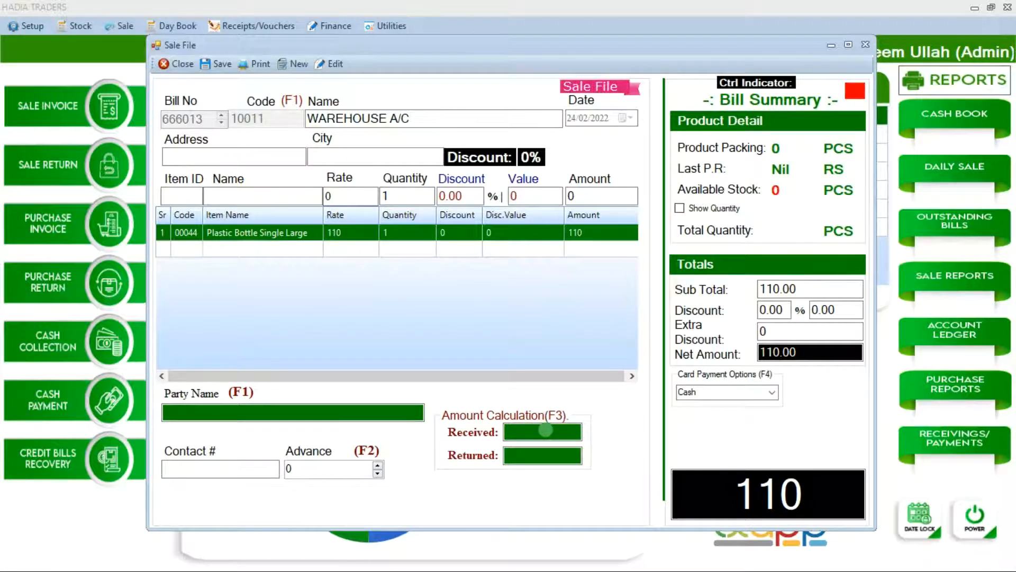
left_click(546, 430)
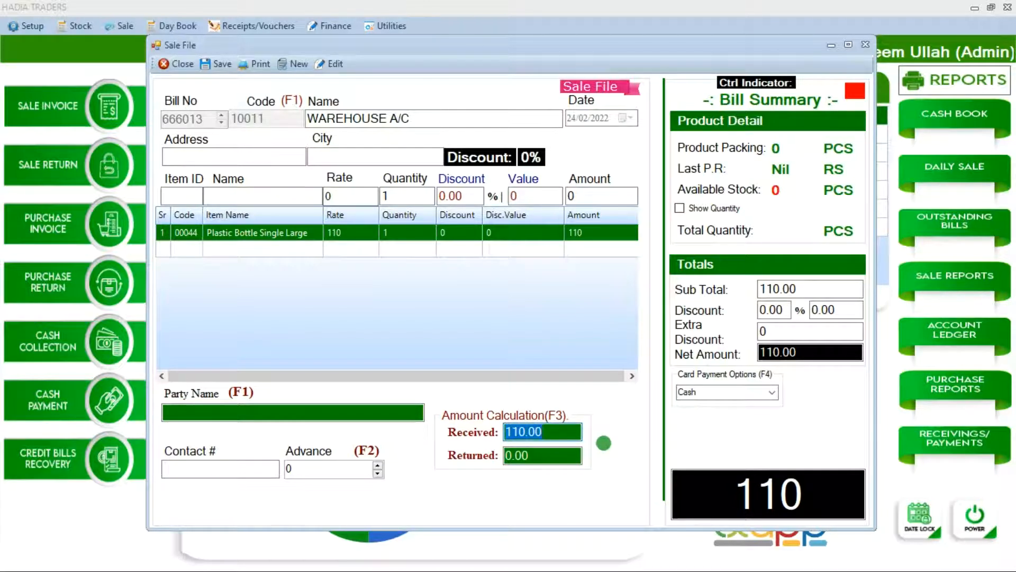
type("200")
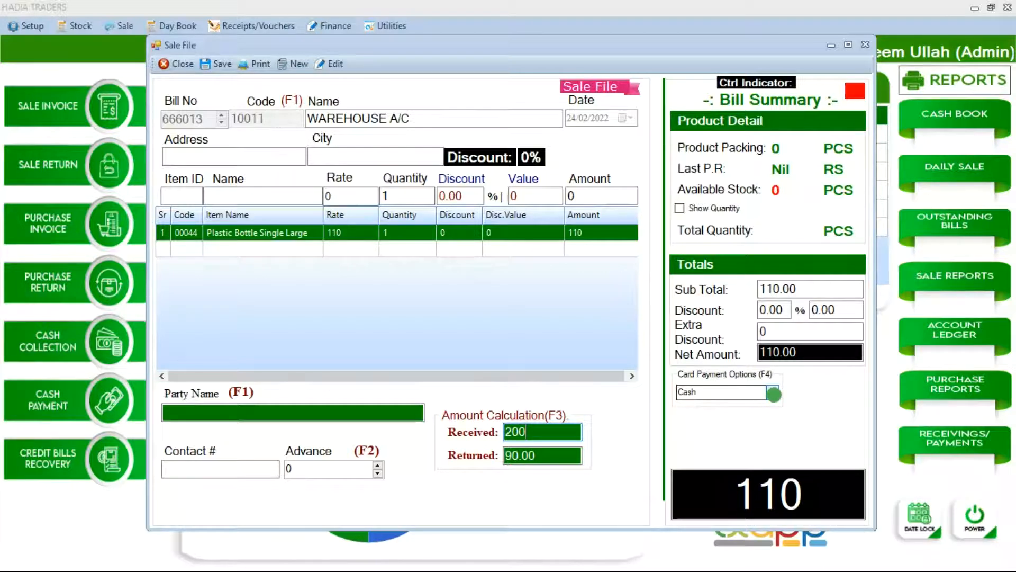
Step: Set the card payment option to Jazz Cash and close the sale invoice form
left_click(773, 392)
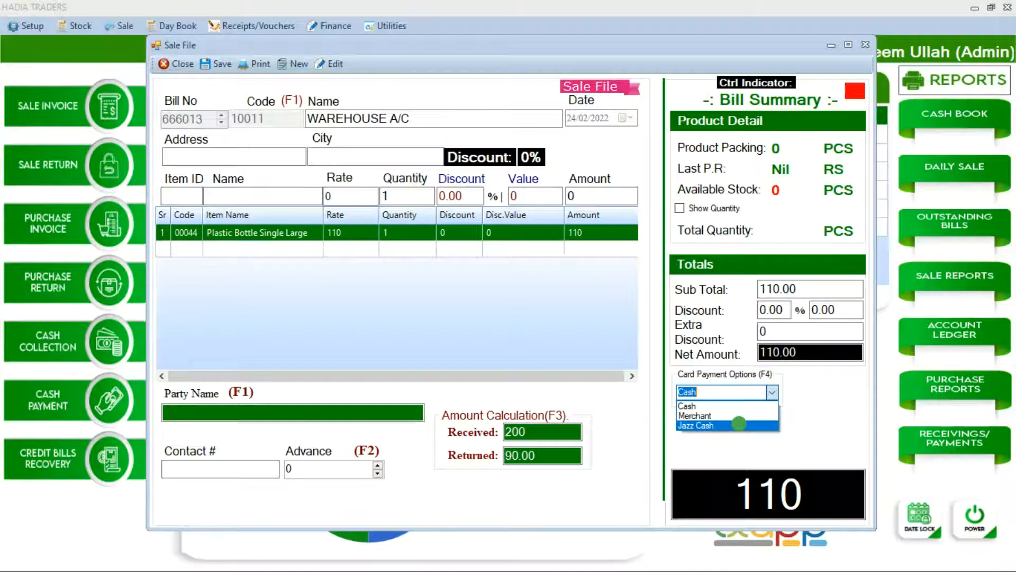
left_click(739, 424)
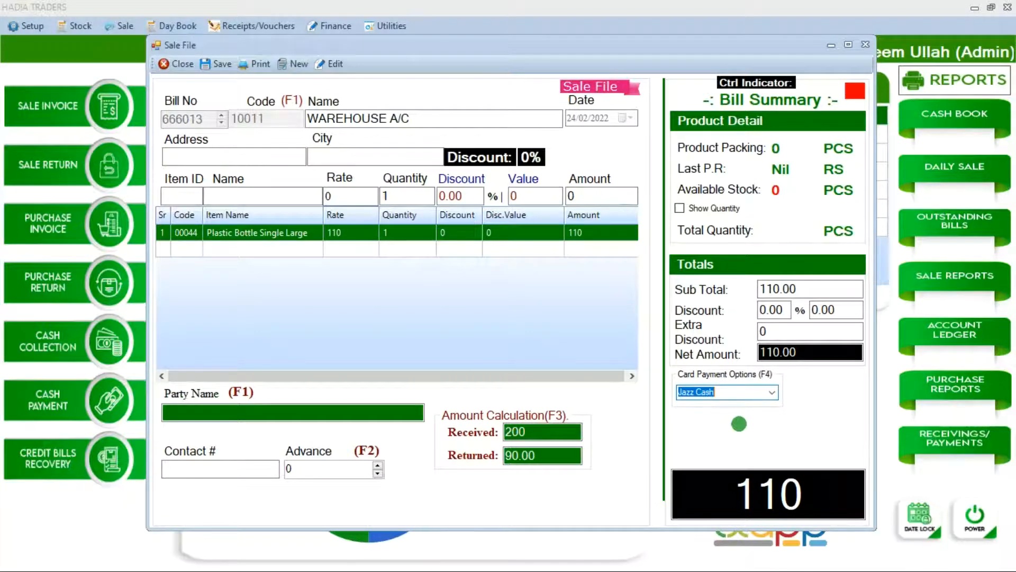
left_click(167, 64)
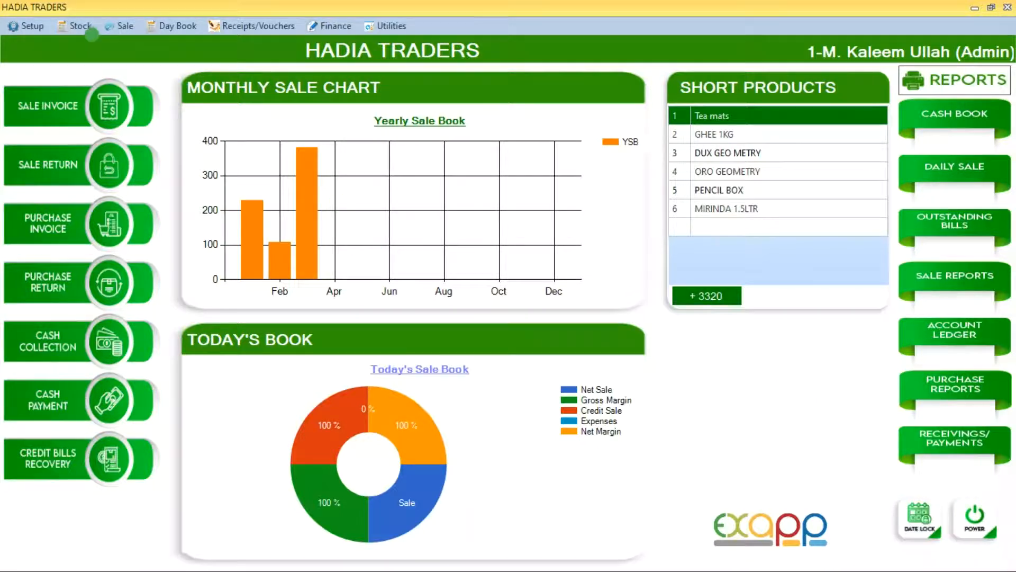
Step: Open the product file and load the Head & Shoulders Smooth item from the item search
left_click(37, 27)
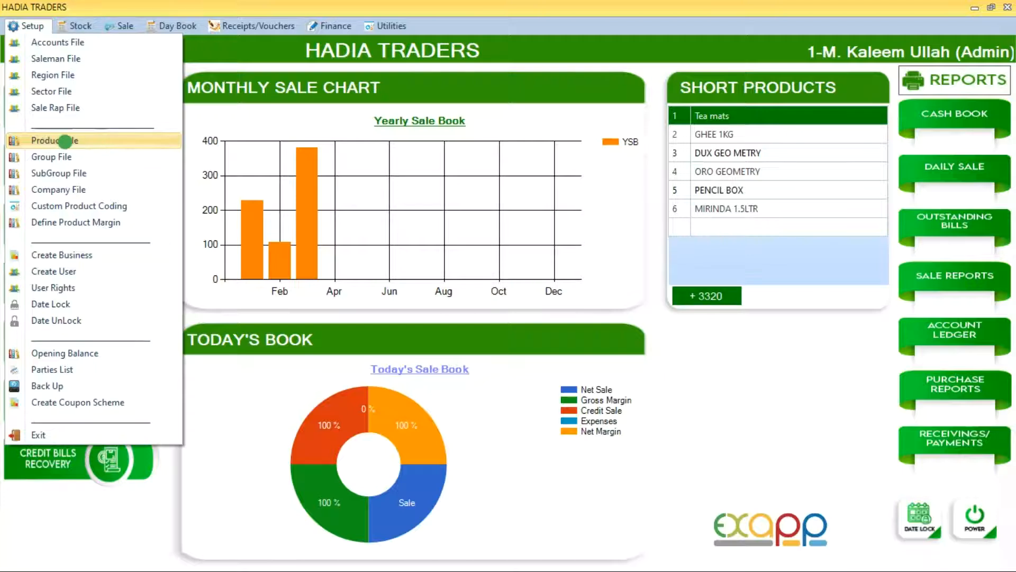
left_click(79, 140)
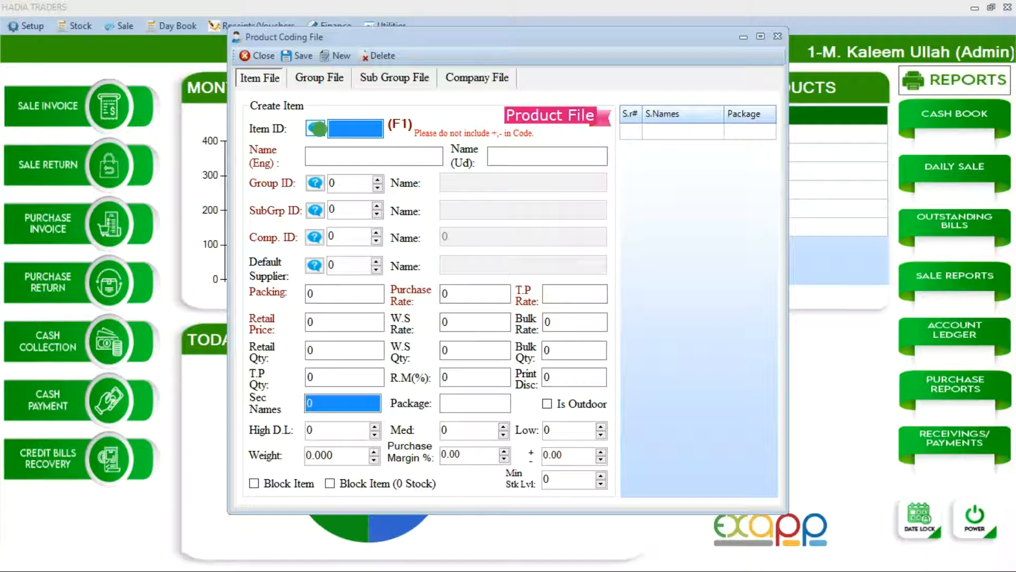
left_click(316, 128)
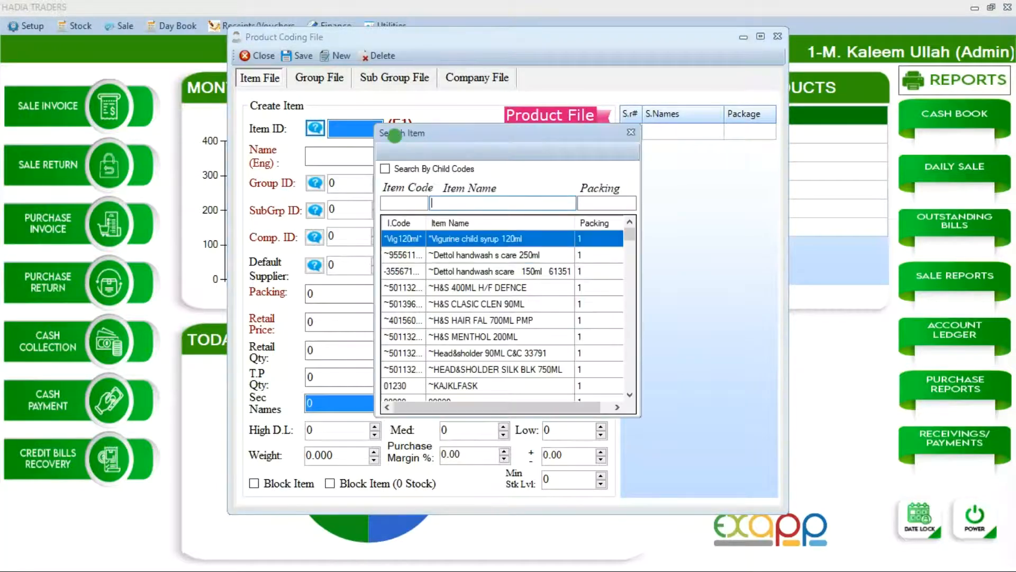
left_click_drag(629, 236, 638, 283)
double_click(506, 321)
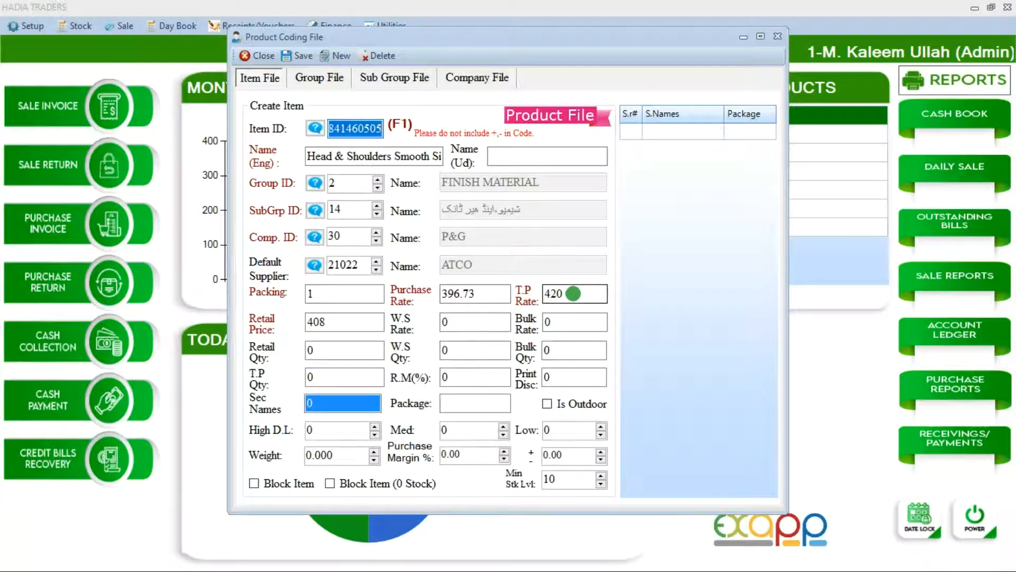
Step: Look over the product's T.P, W.S and bulk rates and its High D.L field, and close the form without changes
double_click(573, 293)
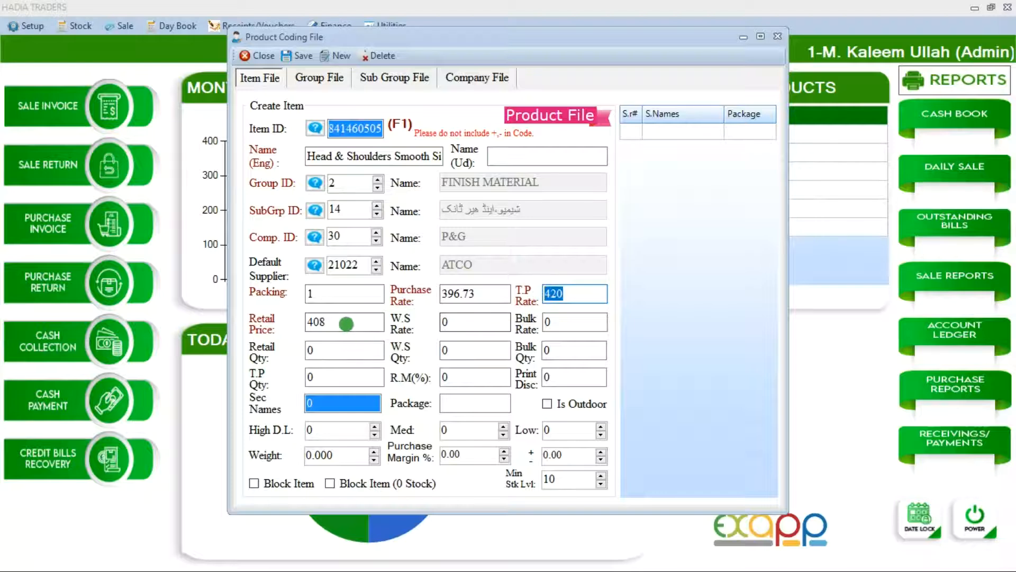
double_click(455, 323)
left_click(548, 322)
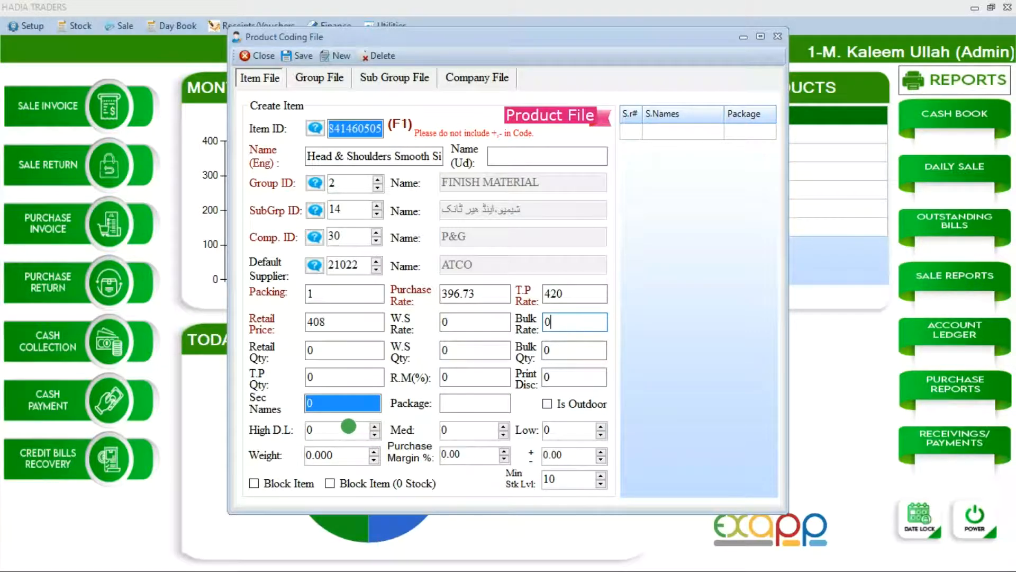
left_click(347, 426)
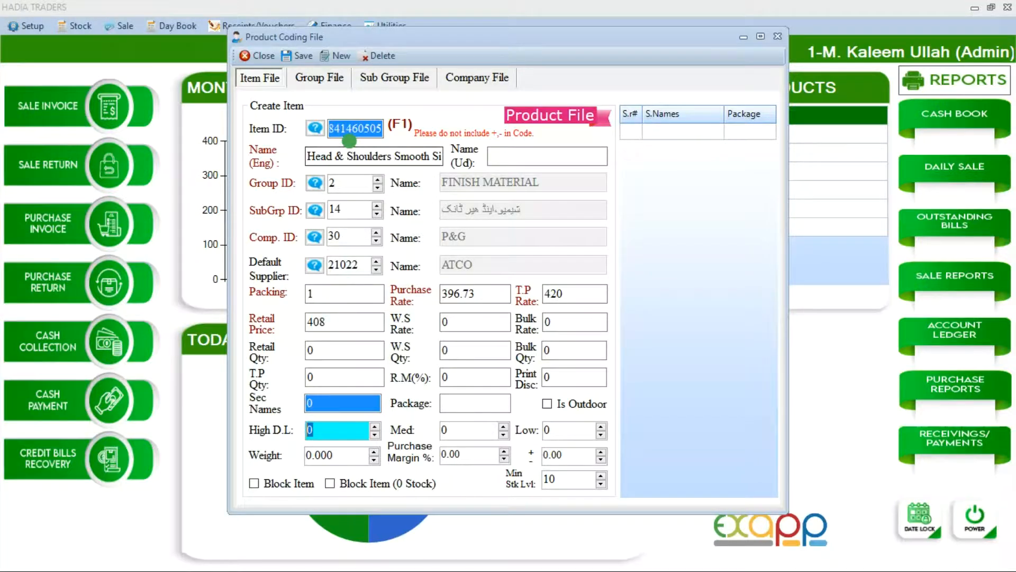
left_click(265, 55)
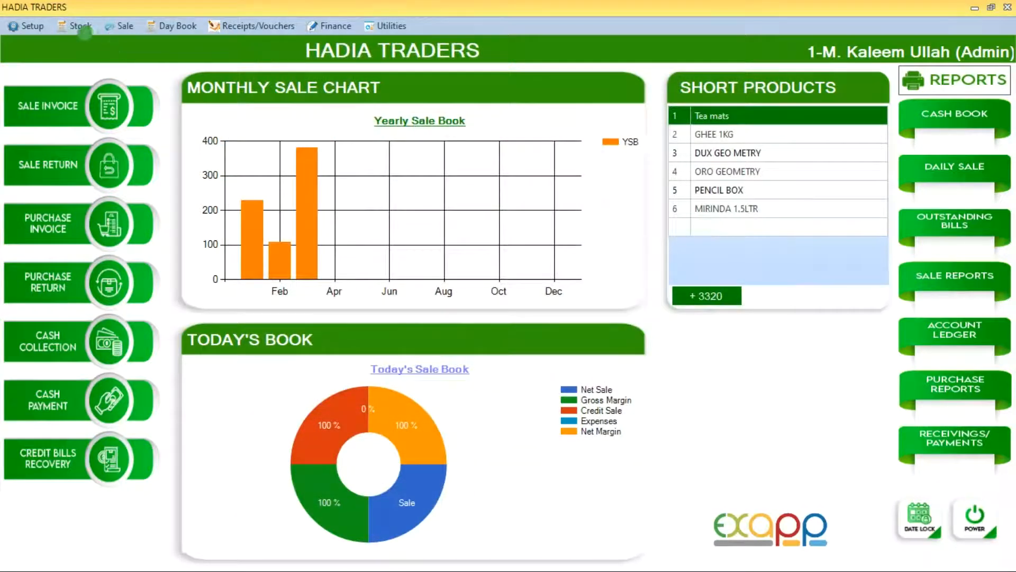
Step: Review the commands available for stock, sale, day book, receipts/vouchers and finance
left_click(77, 29)
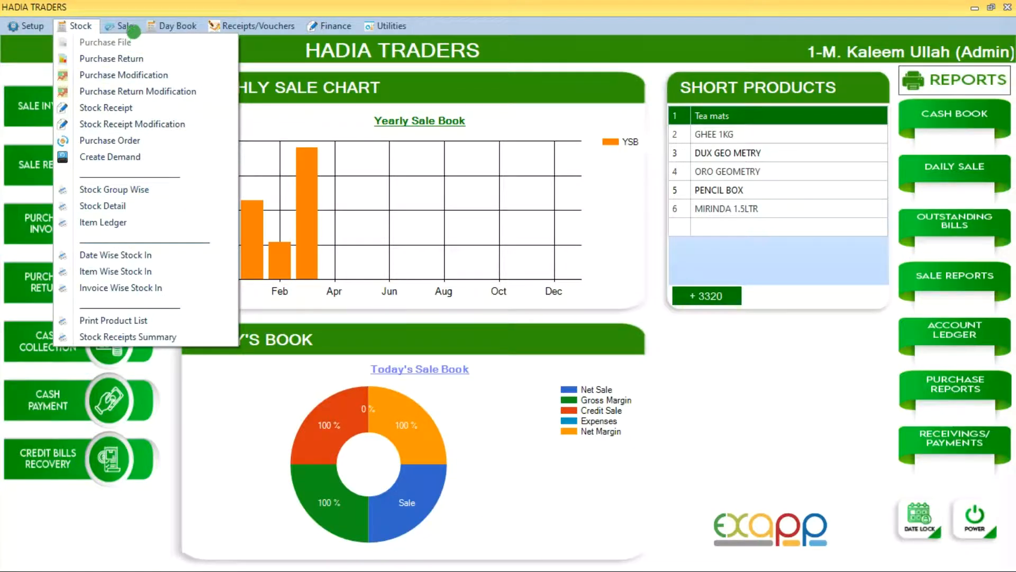
mouse_move(129, 27)
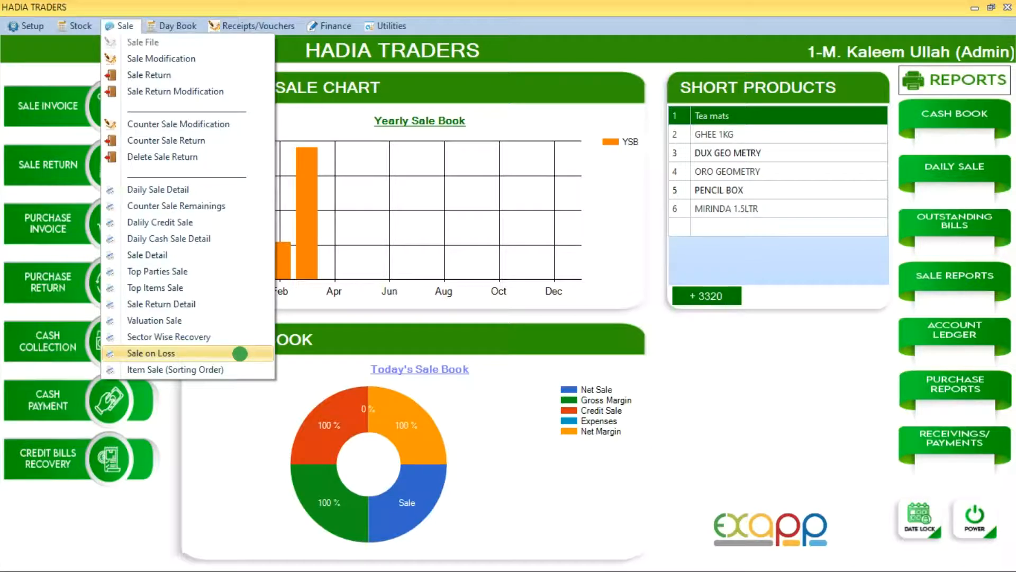
mouse_move(160, 25)
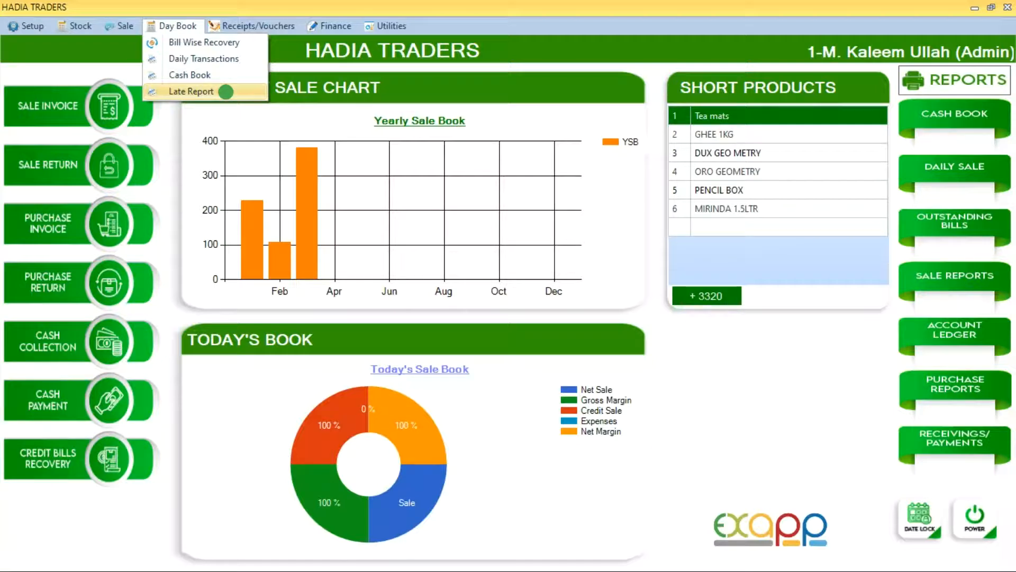
mouse_move(244, 25)
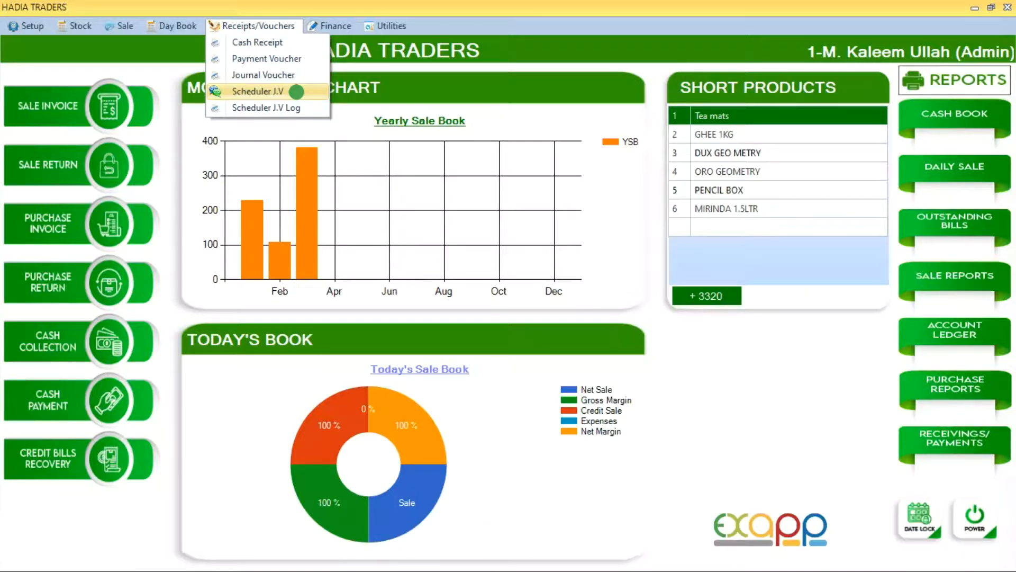
mouse_move(322, 27)
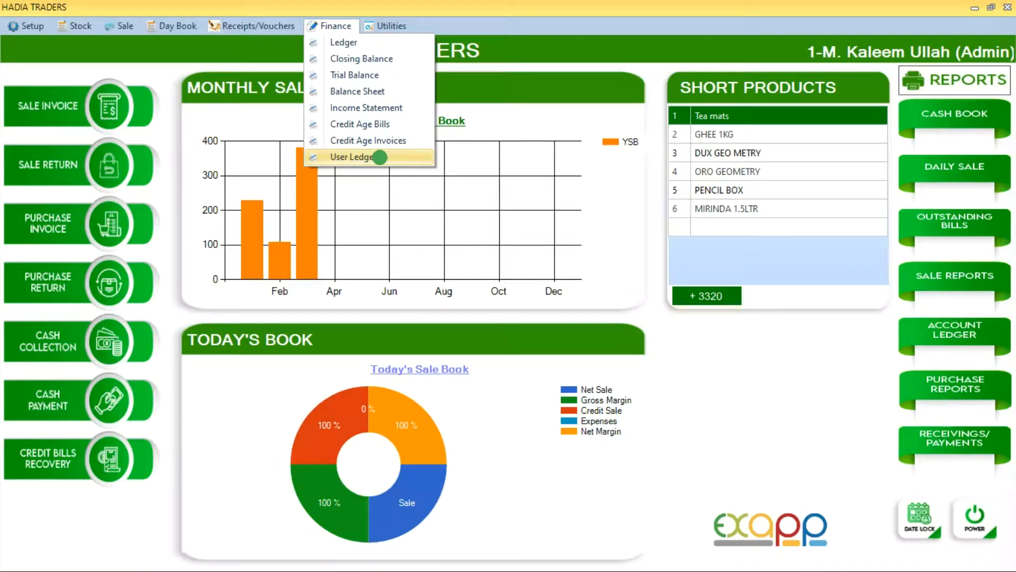
Step: View and close the Daily Closing form, and look over the remaining utilities commands
mouse_move(385, 24)
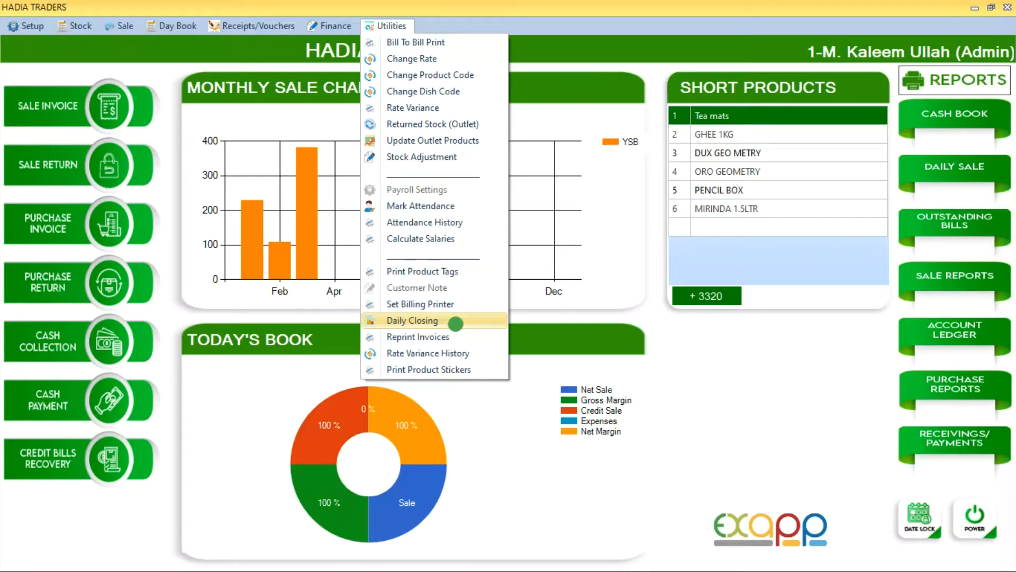
left_click(455, 322)
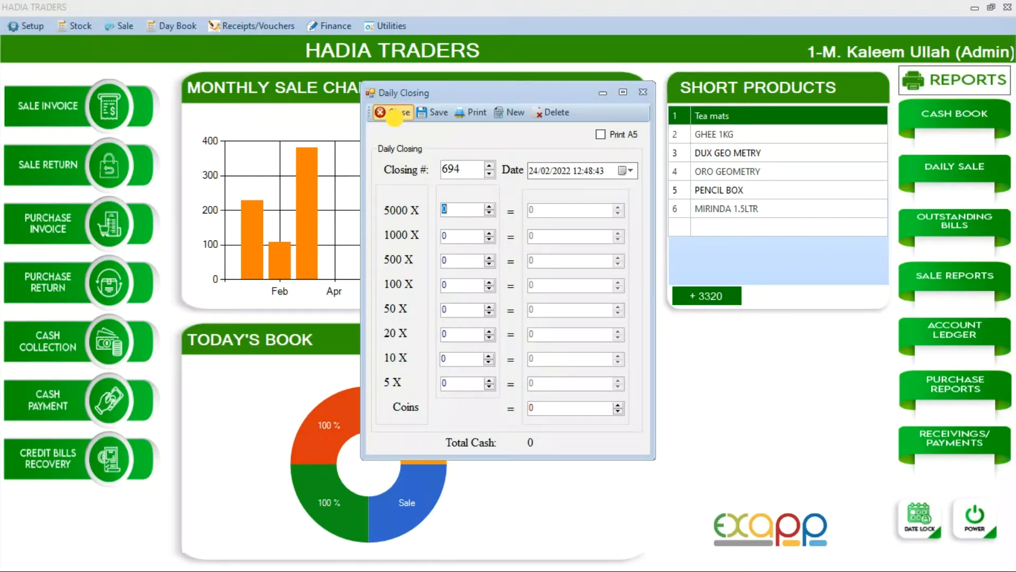
left_click(385, 112)
left_click(390, 23)
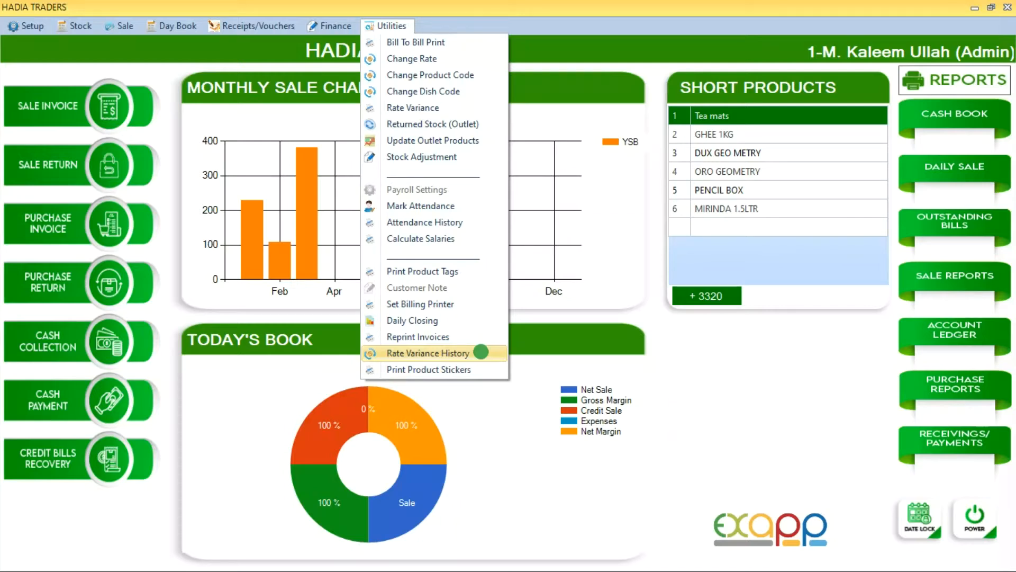
left_click(720, 417)
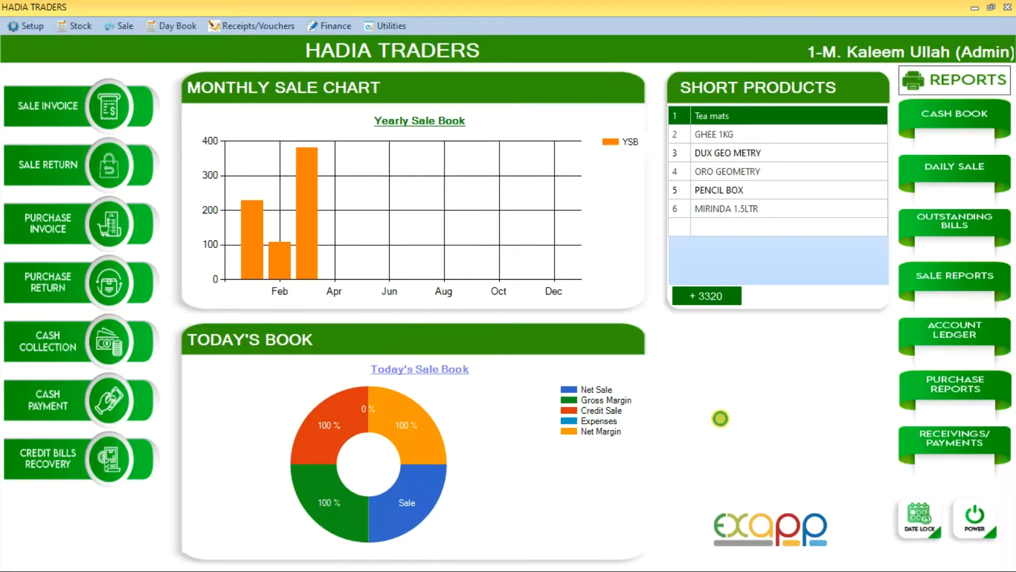